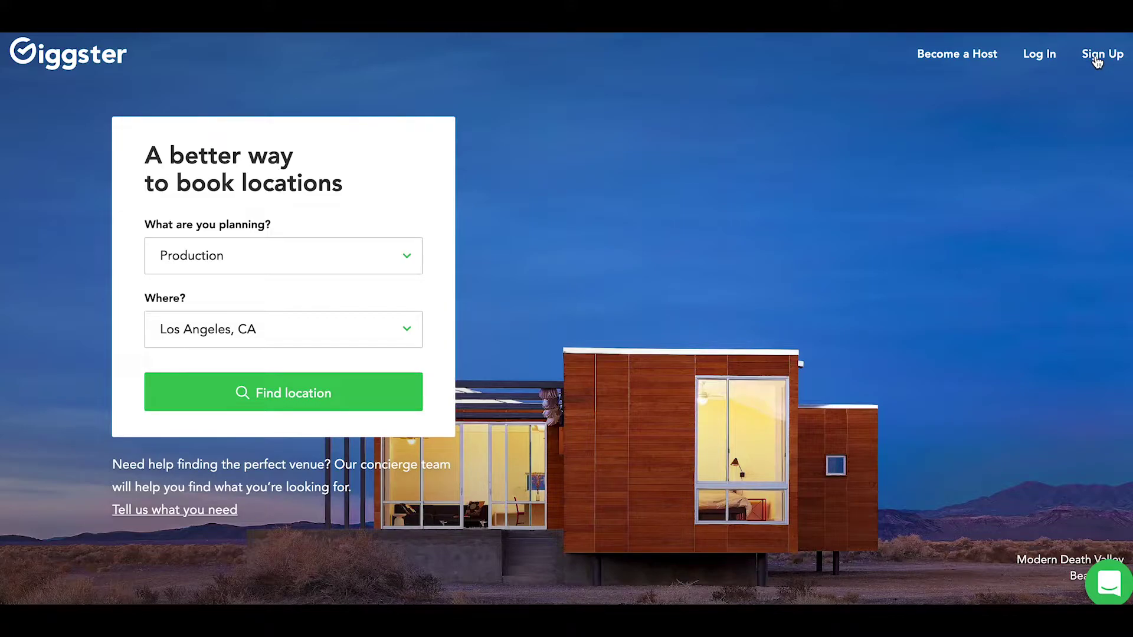
Sign up or log in to Giggster and open the account menu
left_click(1096, 59)
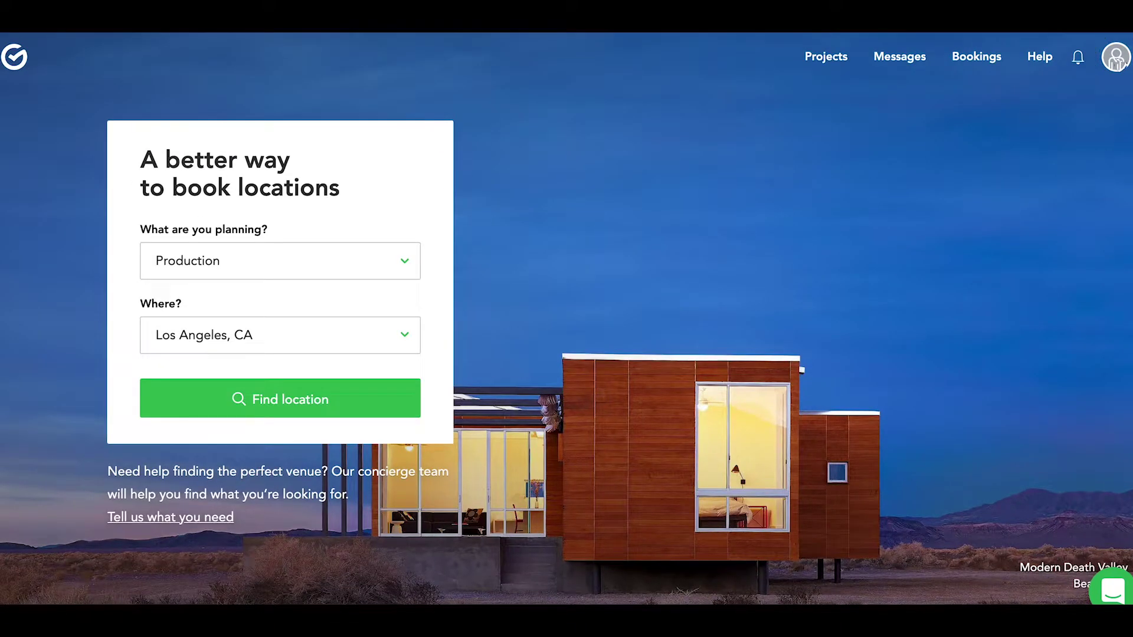
left_click(1108, 56)
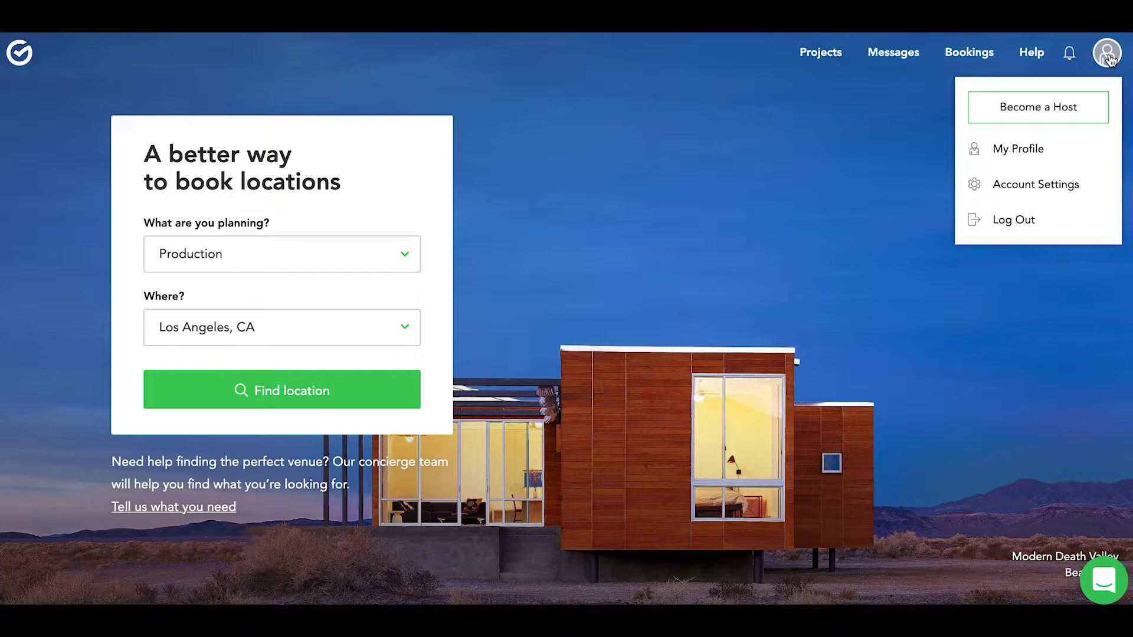
left_click(1069, 113)
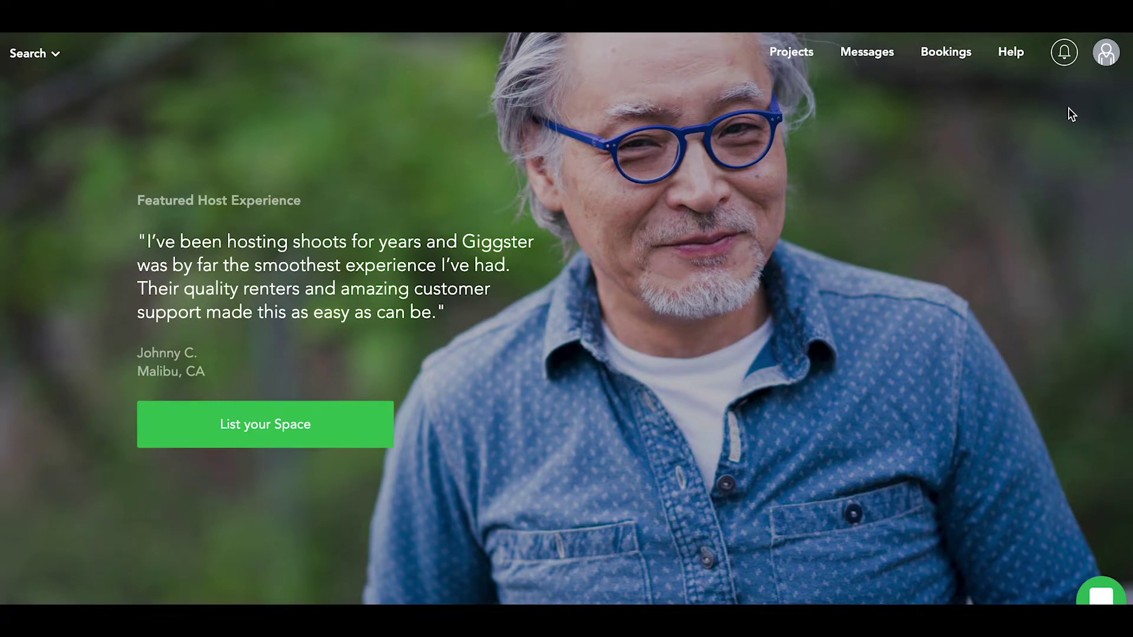
left_click(321, 437)
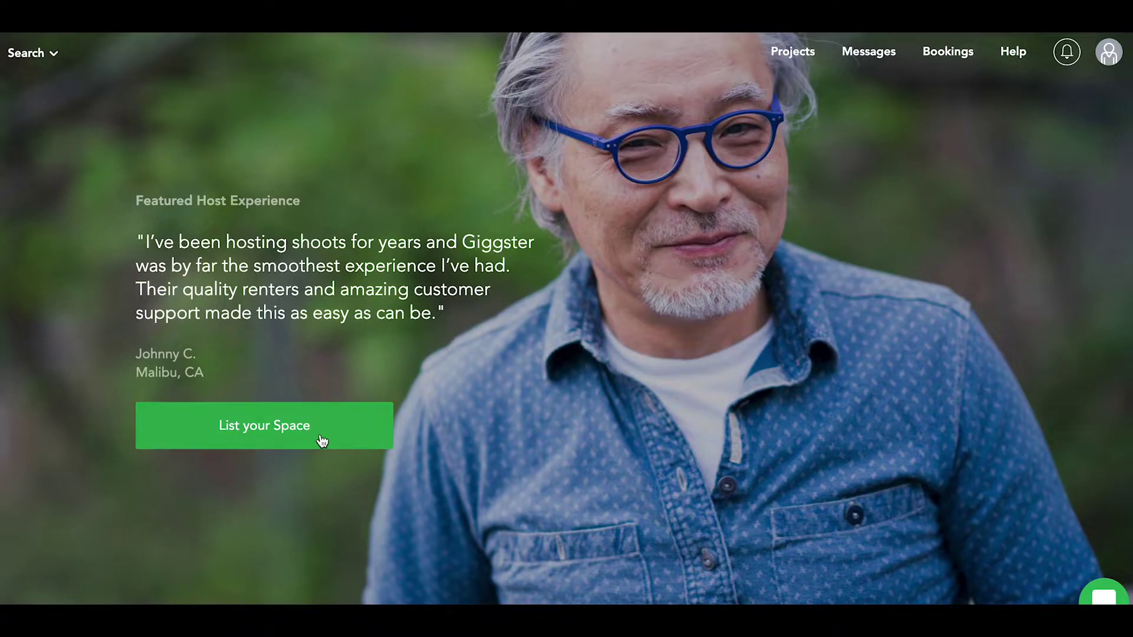
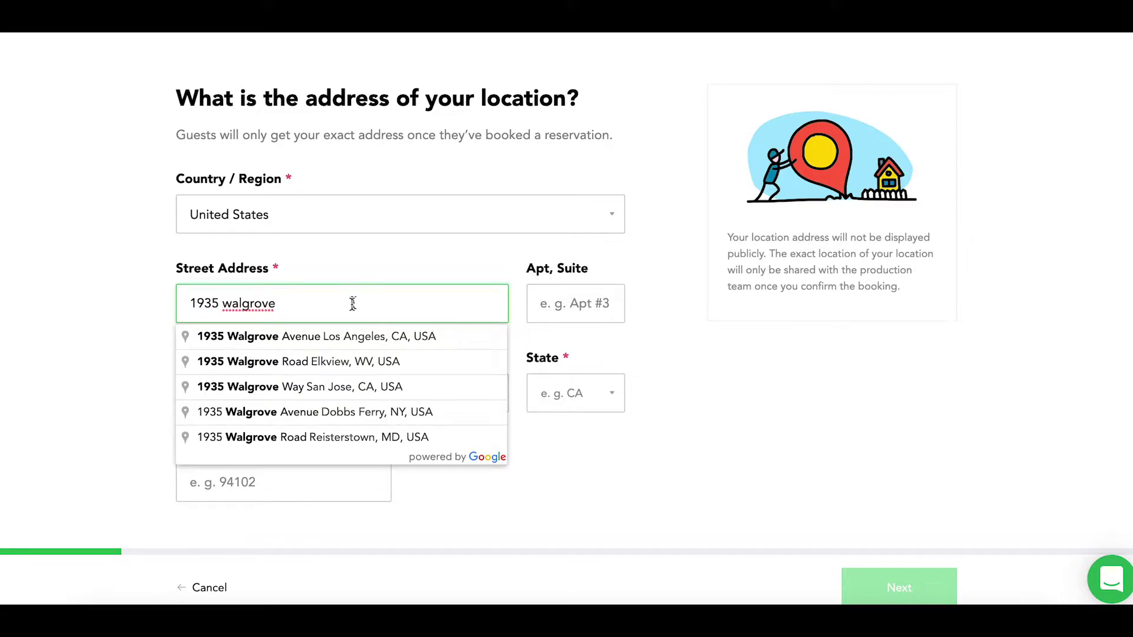
left_click(318, 337)
left_click(569, 315)
type("88")
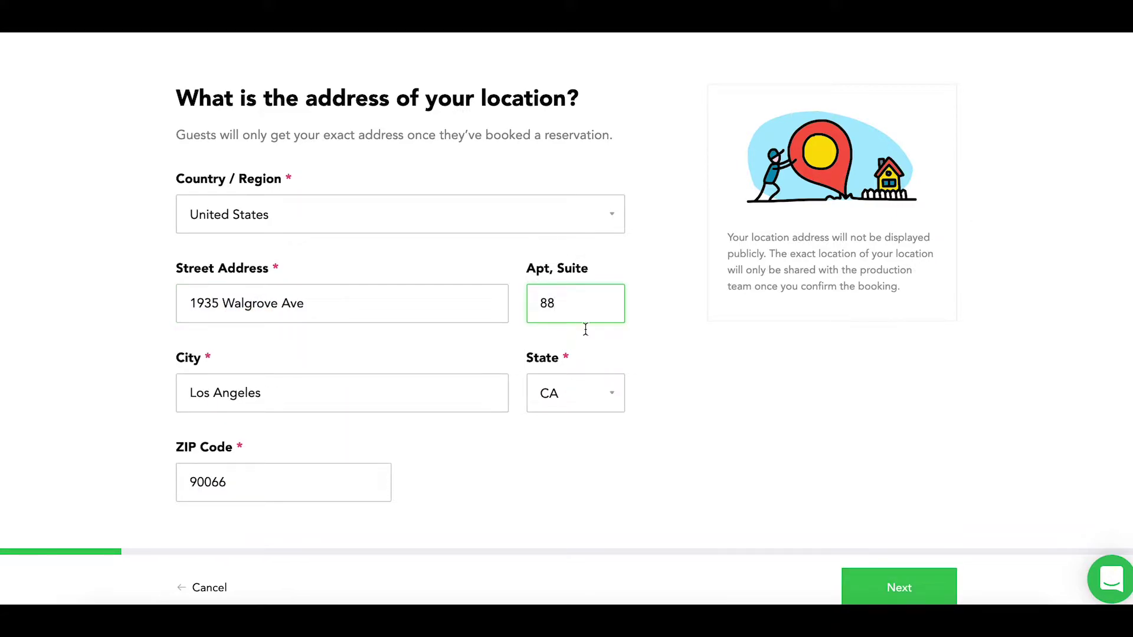
left_click(898, 586)
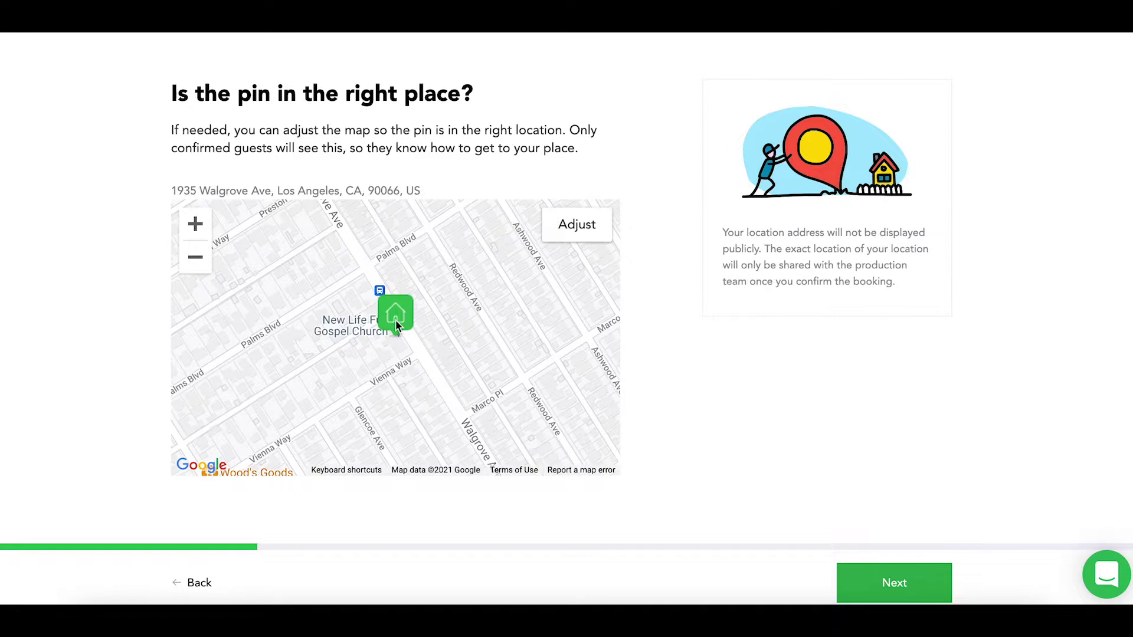
left_click(581, 233)
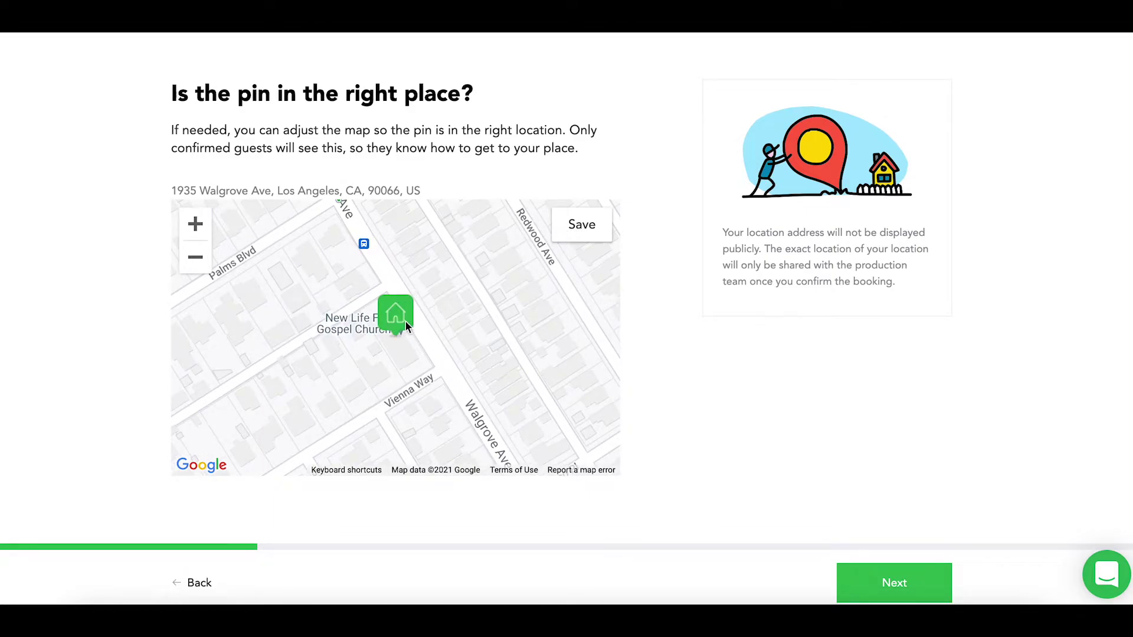
mouse_move(437, 316)
left_mouse_down()
mouse_move(468, 324)
mouse_move(500, 305)
mouse_move(439, 310)
left_mouse_up()
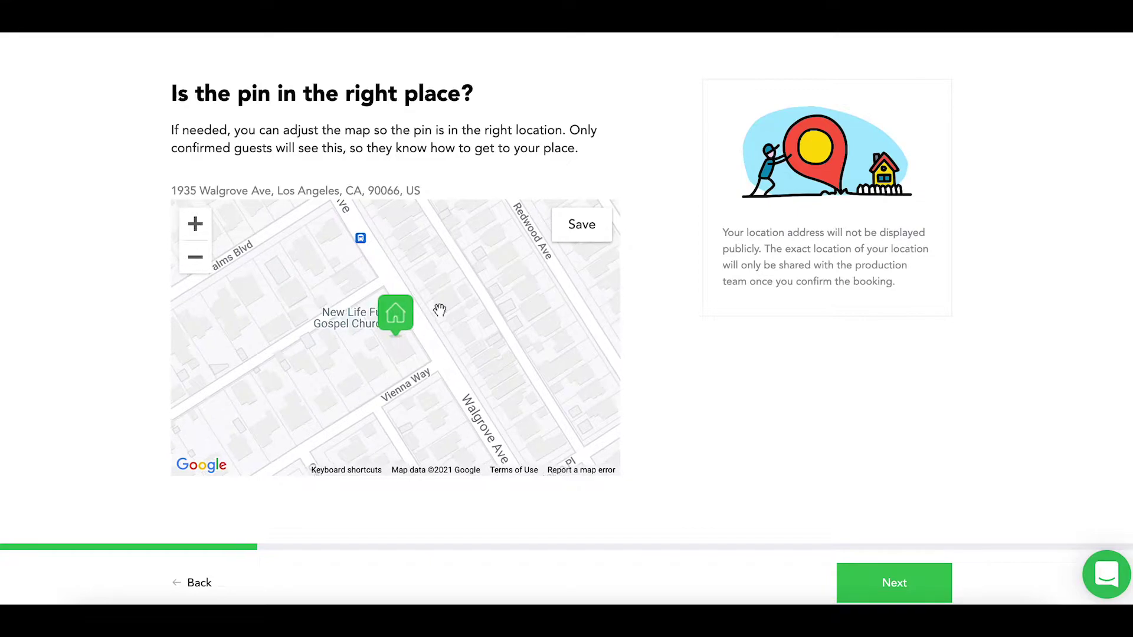
left_click(568, 237)
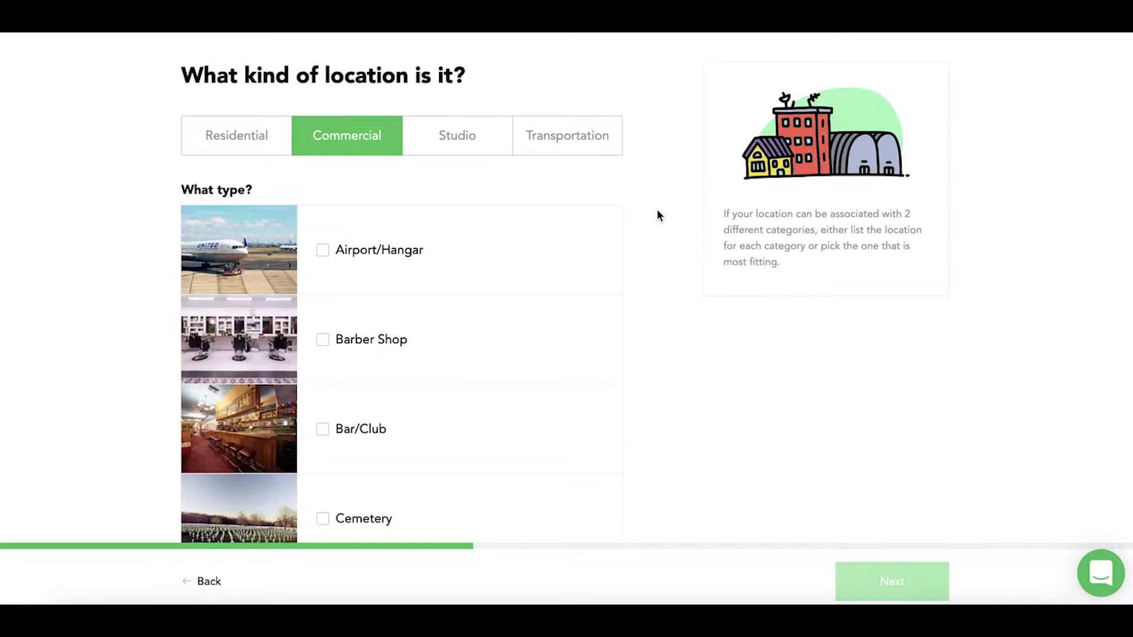
Choose Office as the listing's location type
scroll(657, 215, "down", 4)
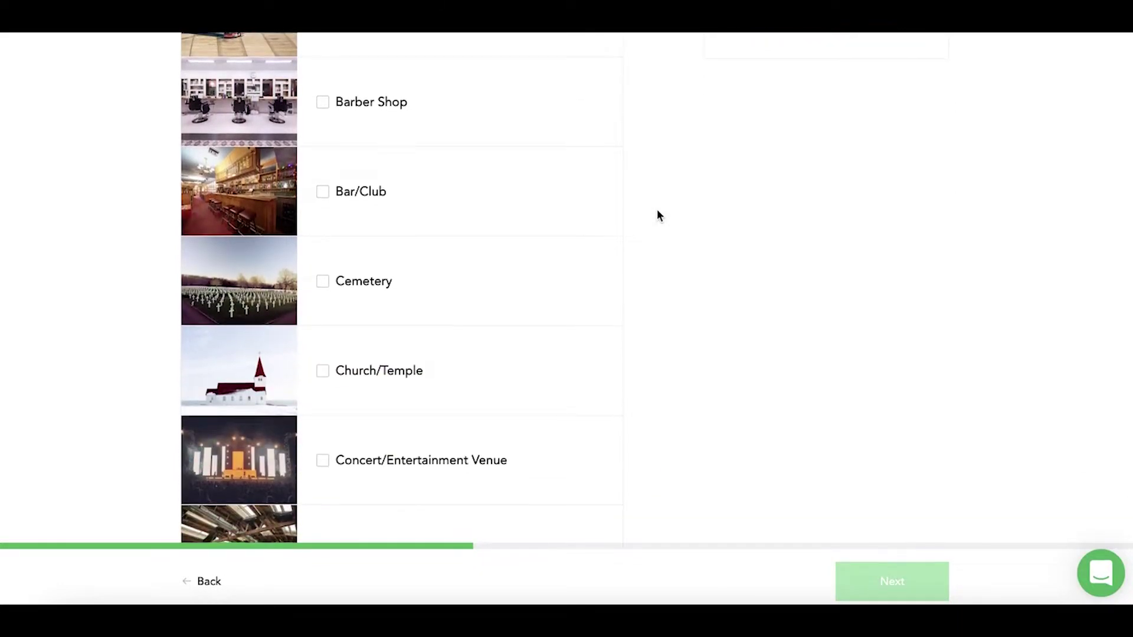
scroll(657, 211, "down", 10)
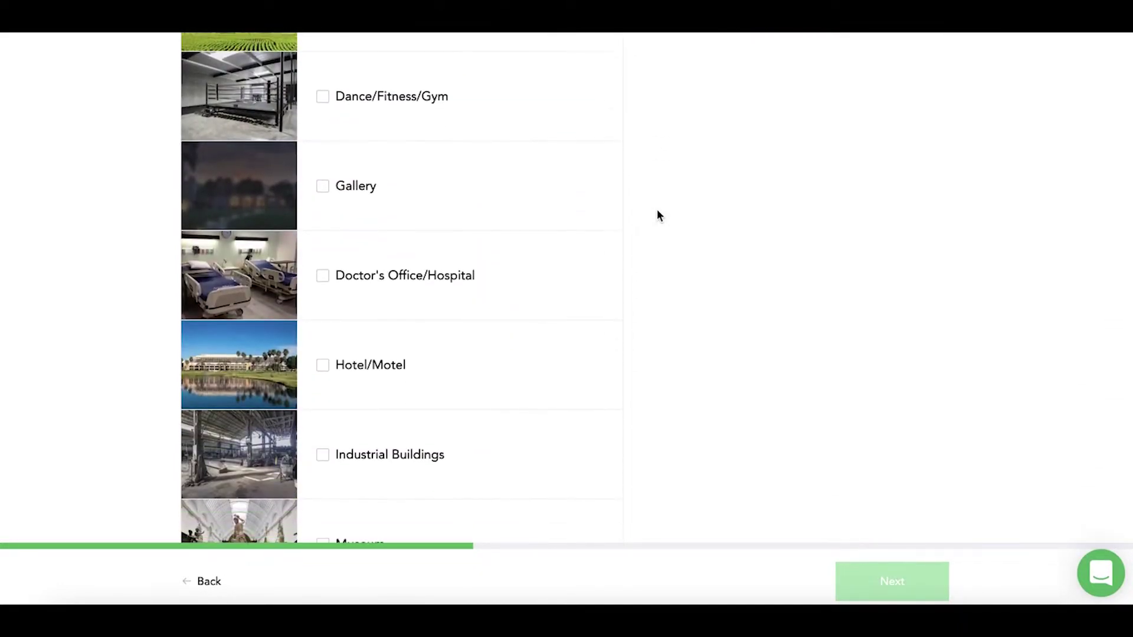
scroll(658, 213, "down", 4)
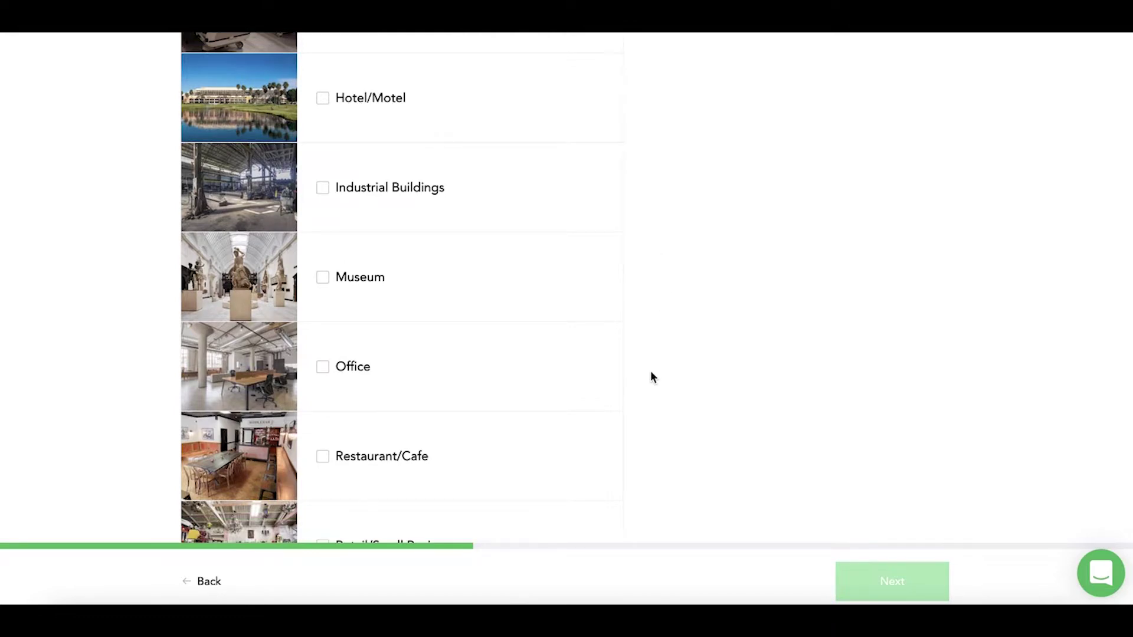
left_click(335, 375)
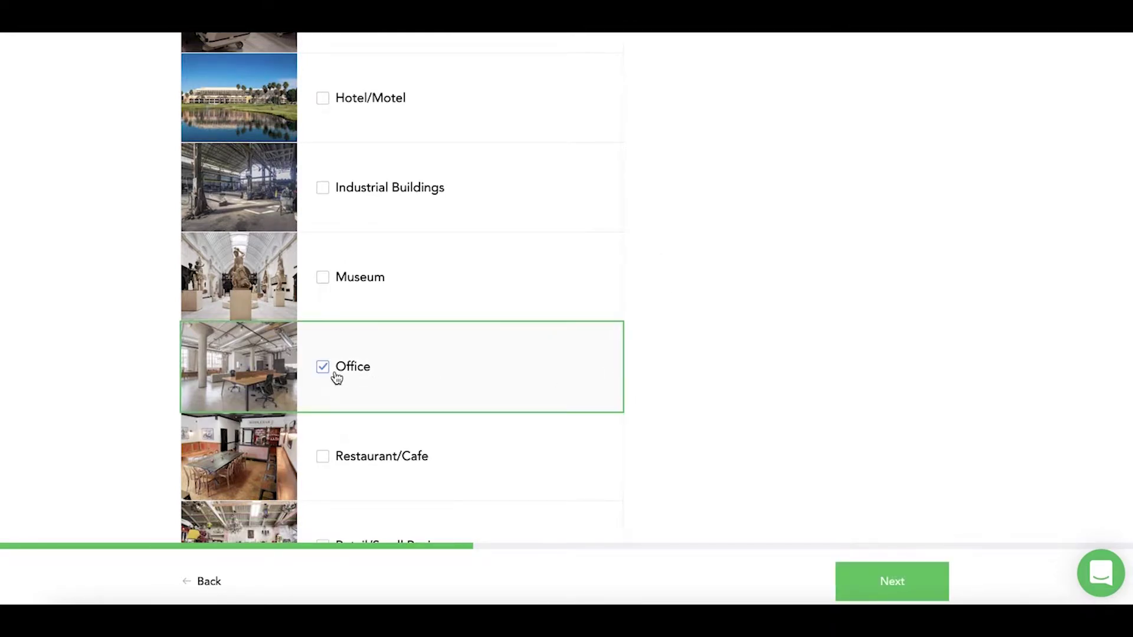
left_click(928, 591)
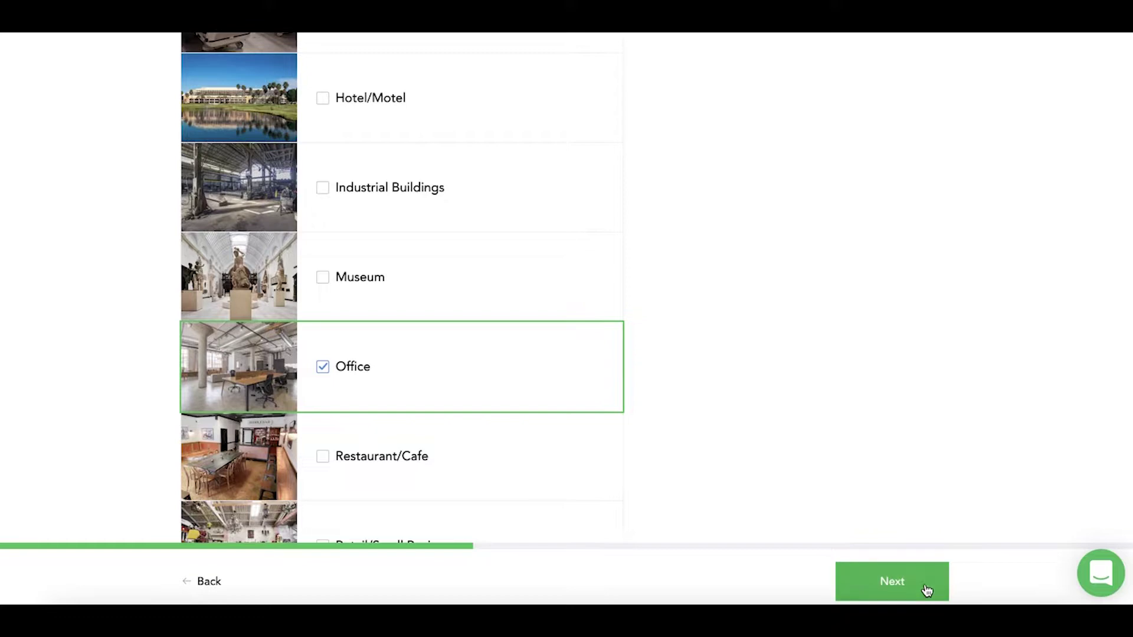
Also allow Event and Meeting activities, with a maximum of 77 attendees
left_click(196, 187)
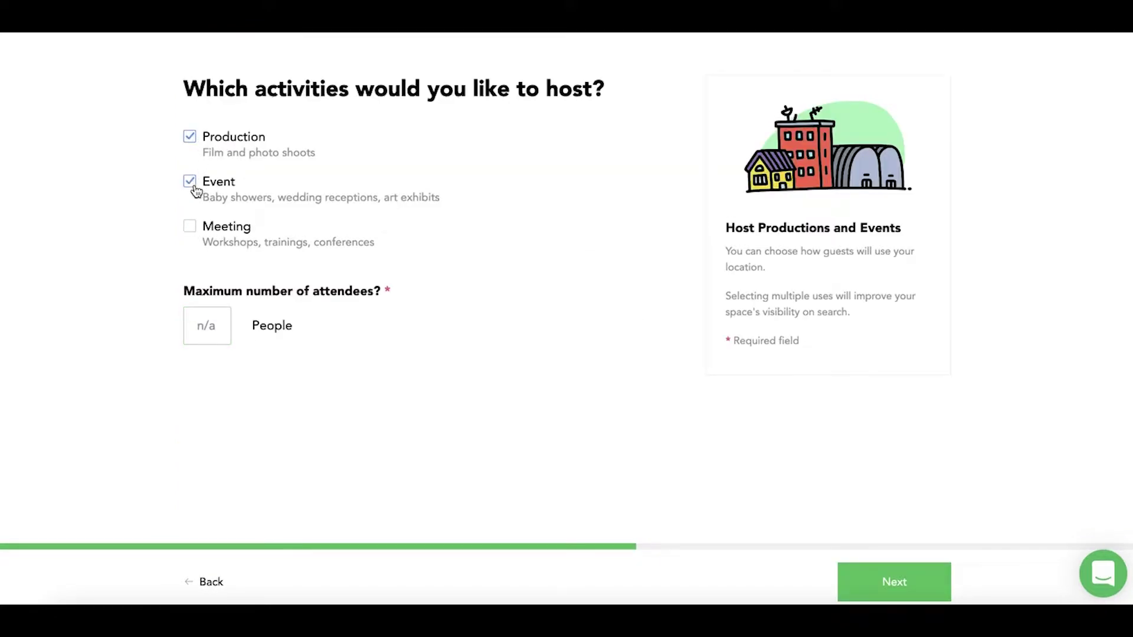
left_click(193, 229)
left_click(199, 319)
type("77")
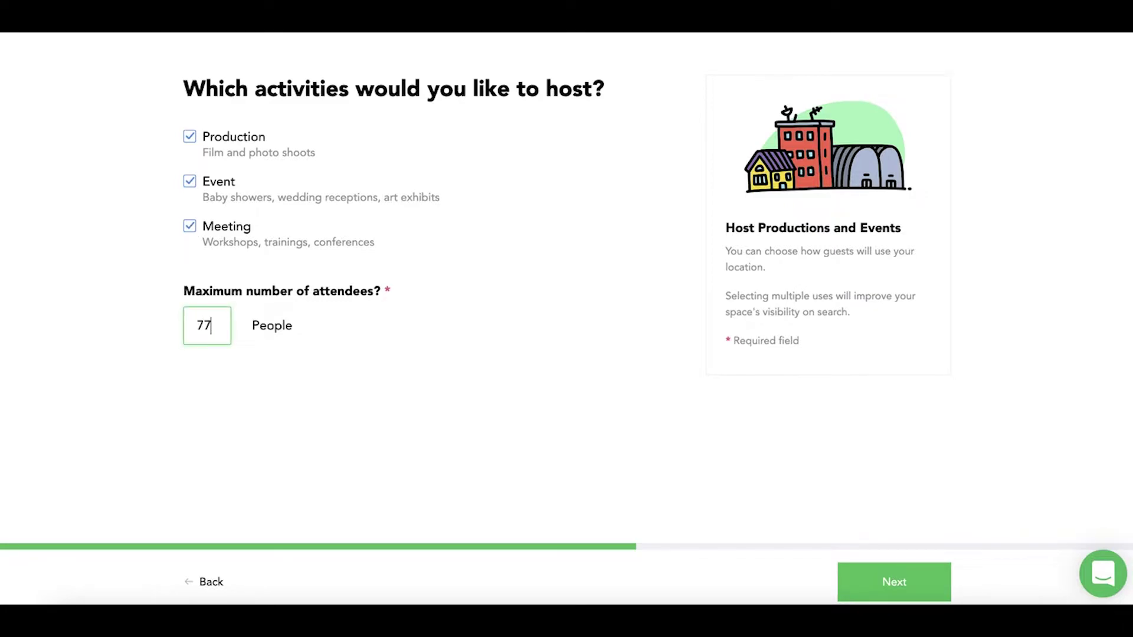
left_click(875, 584)
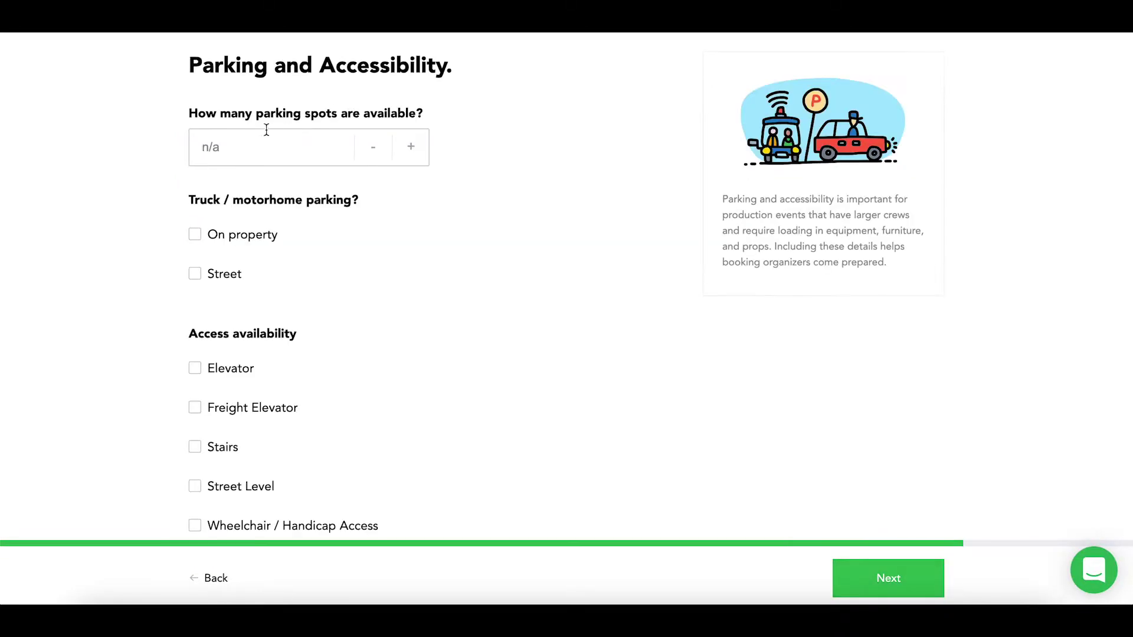
Set on-street truck parking, street-level and wheelchair access, and parking nearby
left_click(225, 147)
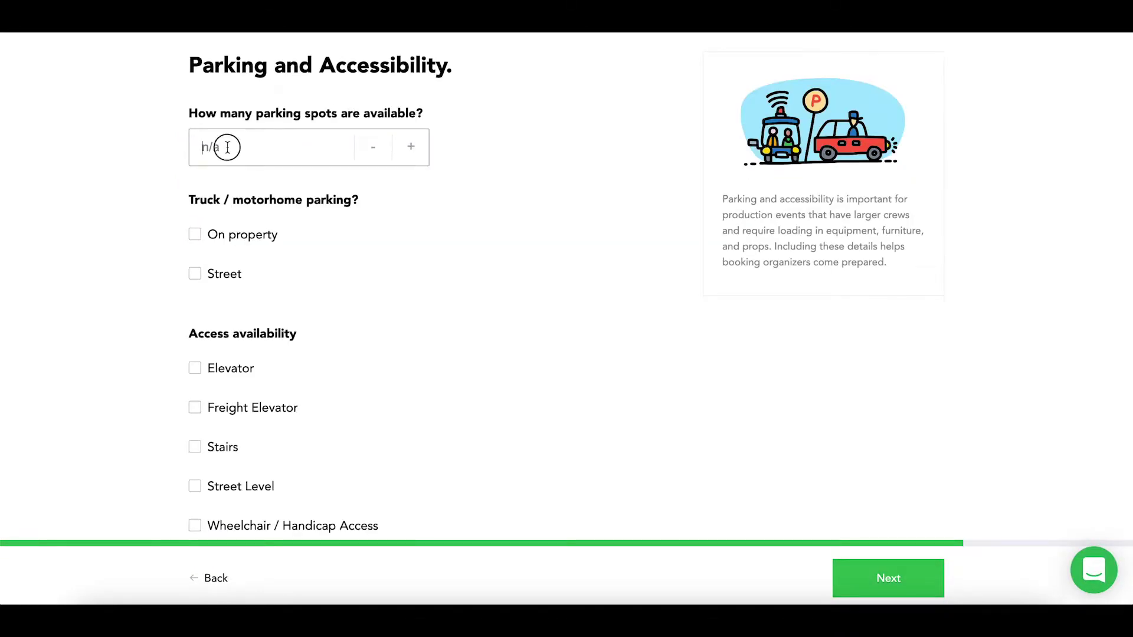
type("14 car")
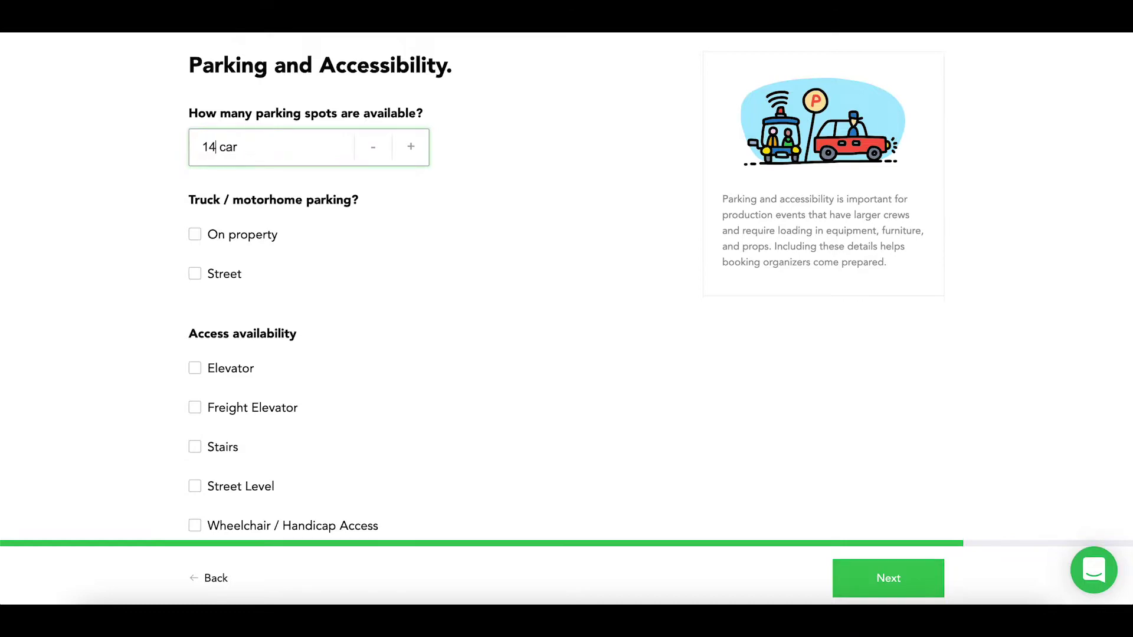
left_click(223, 278)
scroll(224, 282, "down", 3)
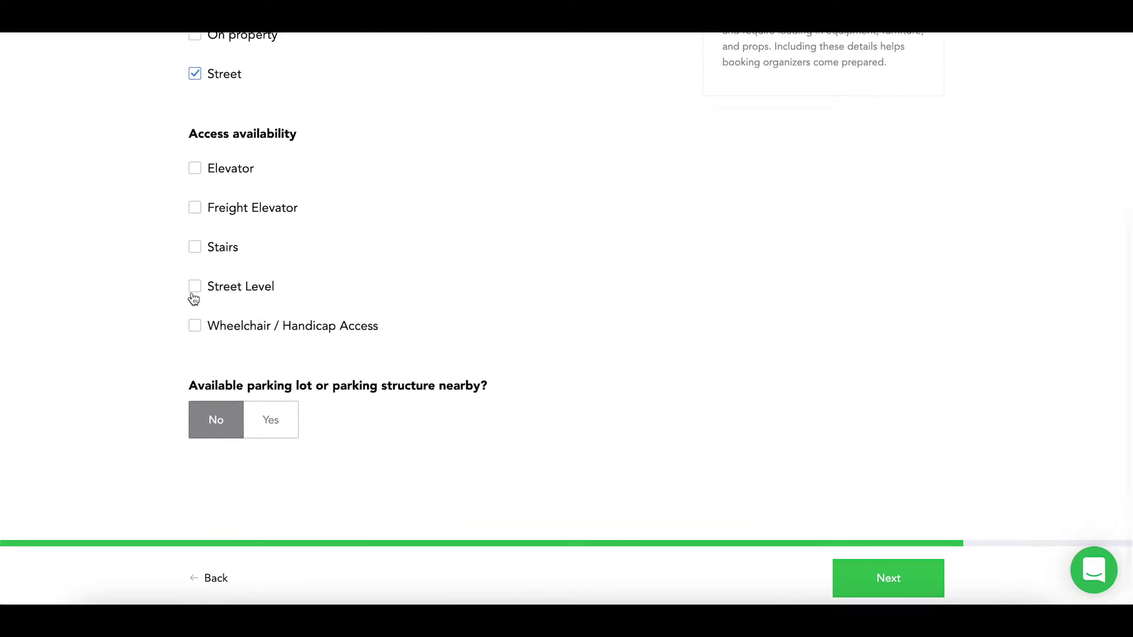
left_click(194, 288)
left_click(196, 328)
left_click(271, 421)
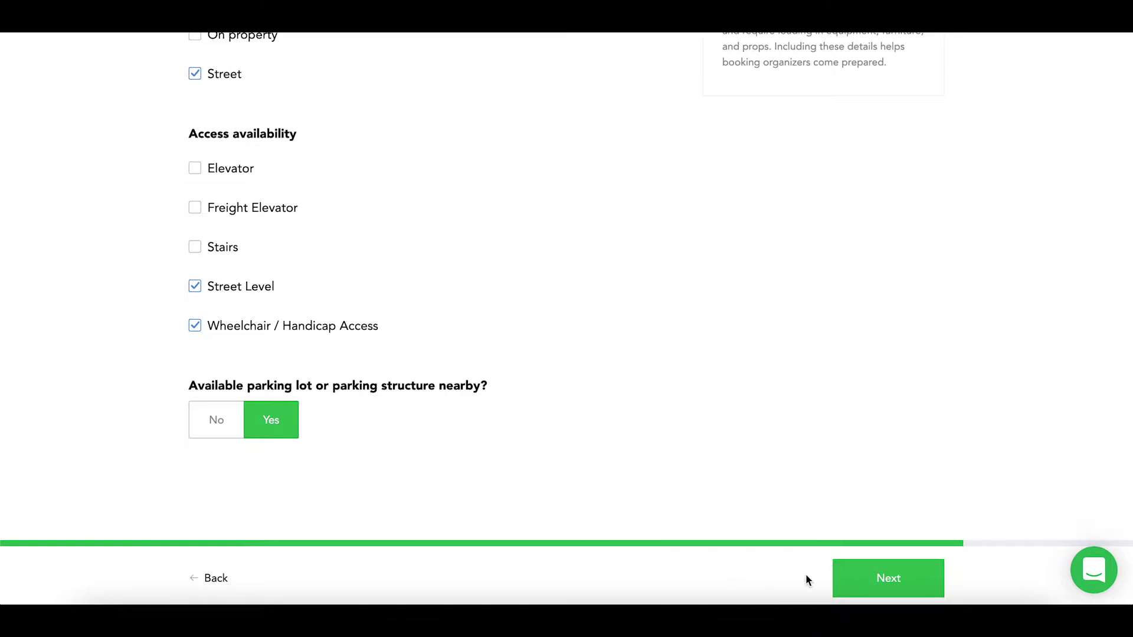
Tick Air Conditioning and Wifi as amenities
left_click(848, 585)
left_click(198, 141)
left_click(198, 220)
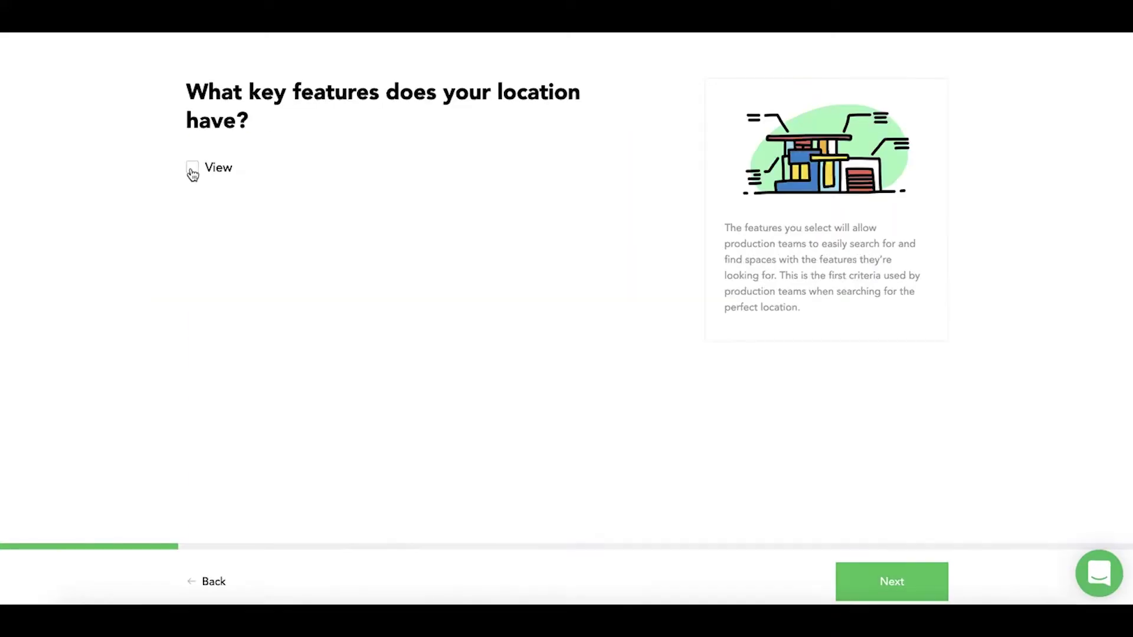
Mark View, High Ceiling, Front Desk and Garden as location features
left_click(192, 168)
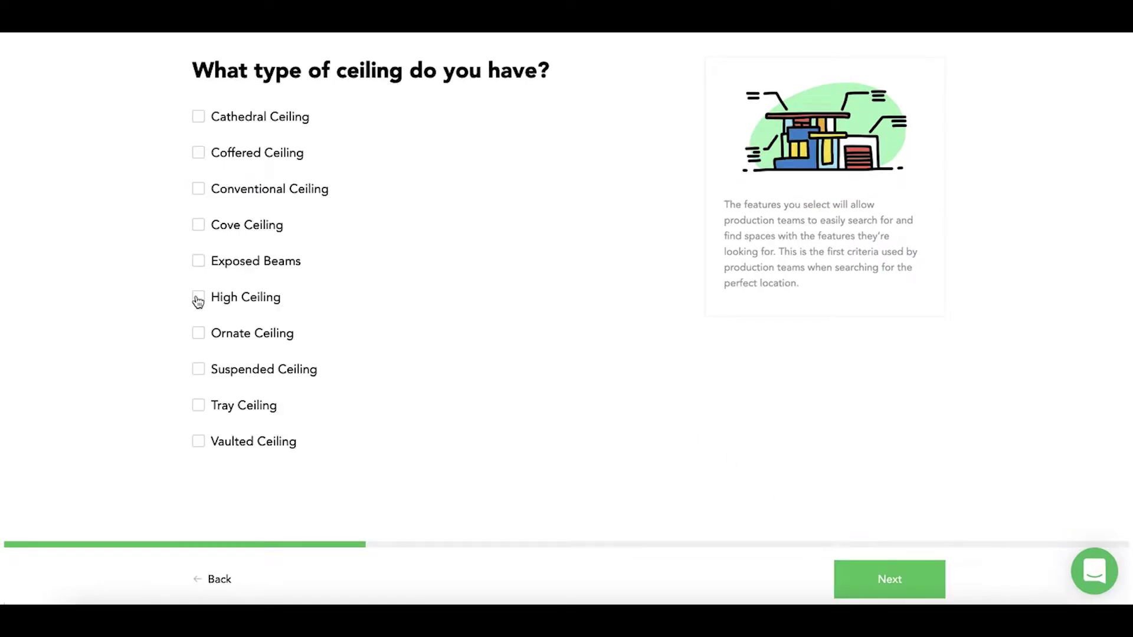
left_click(198, 297)
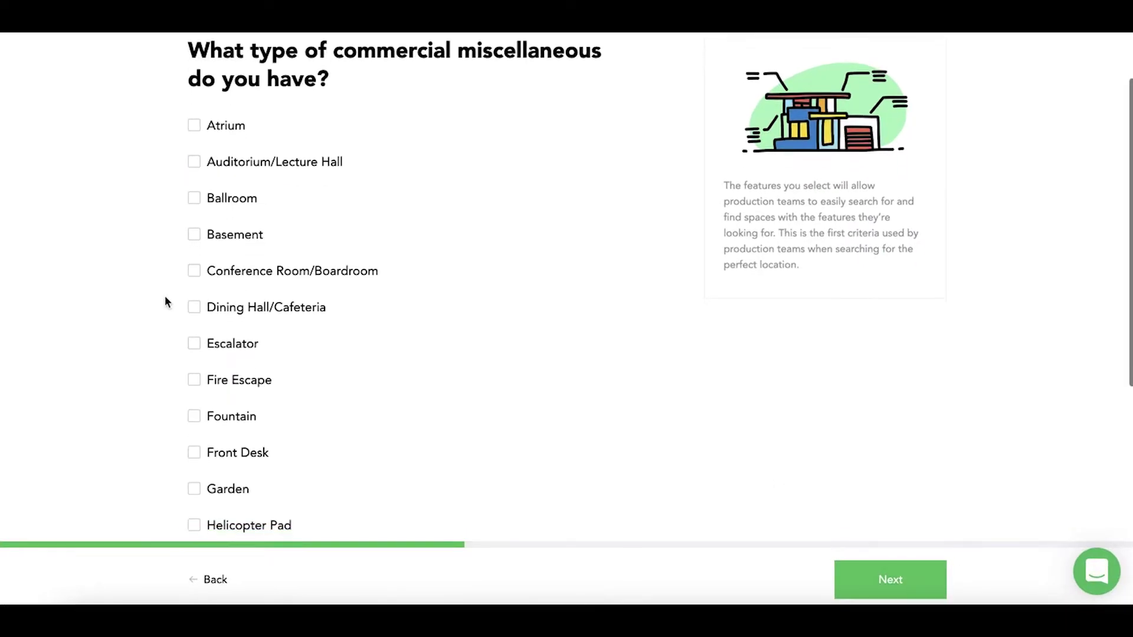
scroll(165, 295, "down", 3)
left_click(193, 311)
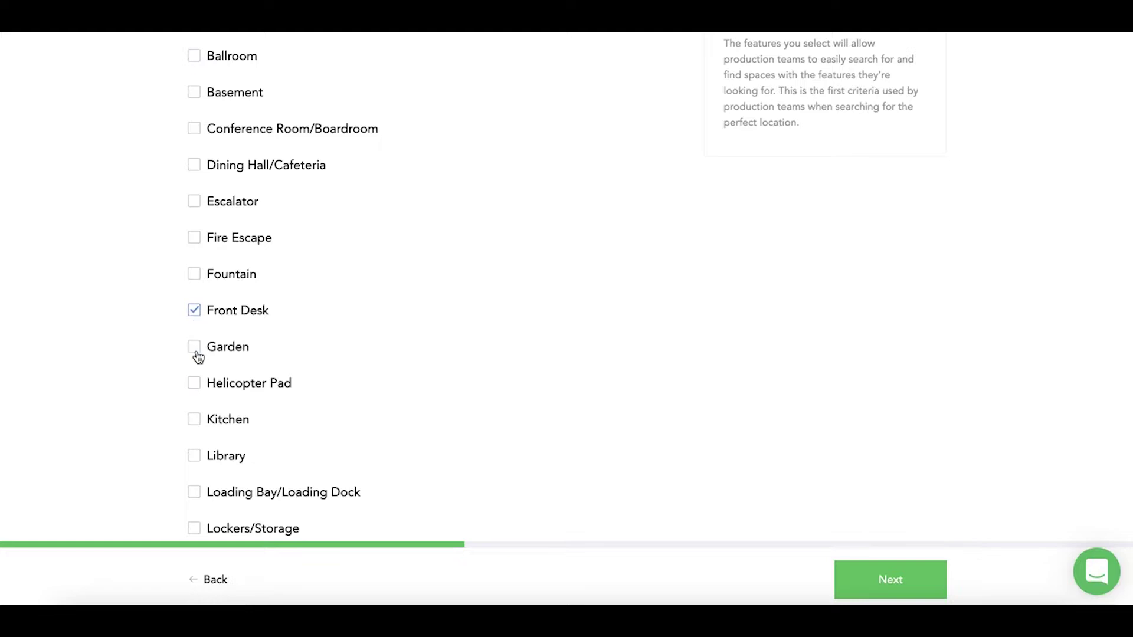
left_click(195, 347)
Choose Glass Doors, Marble Floor and Floor-to-Ceiling Windows for the doors, floor and windows
left_click(196, 220)
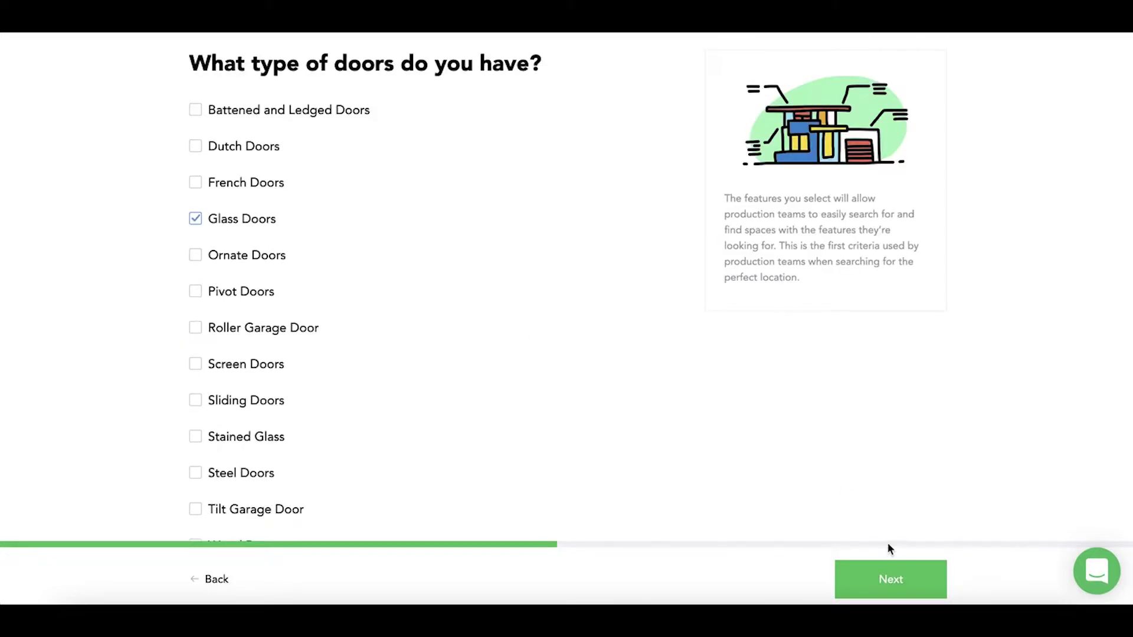
left_click(909, 585)
left_click(196, 438)
left_click(195, 154)
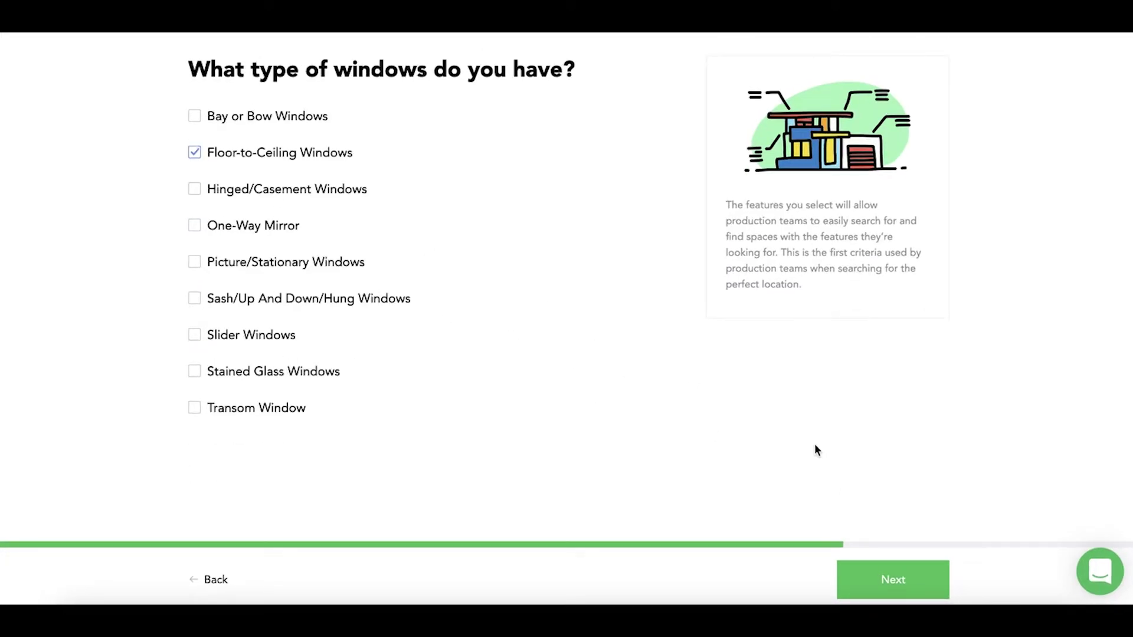
left_click(869, 576)
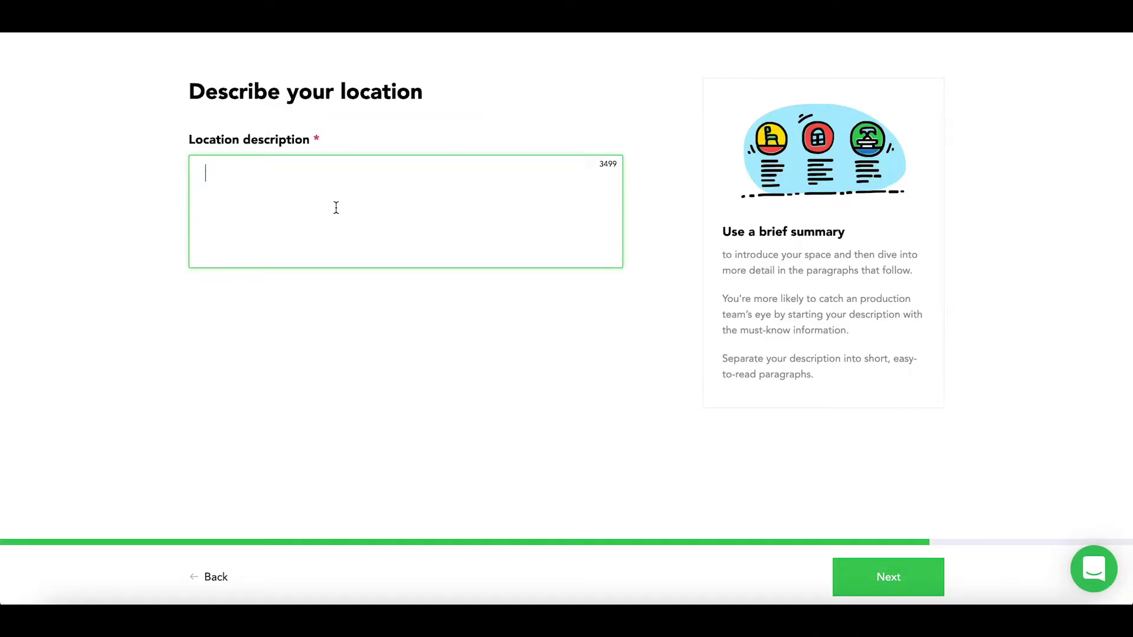
Write the office description and title the listing 'High-tech office in Santa Monica'
type("T")
type("he office was design")
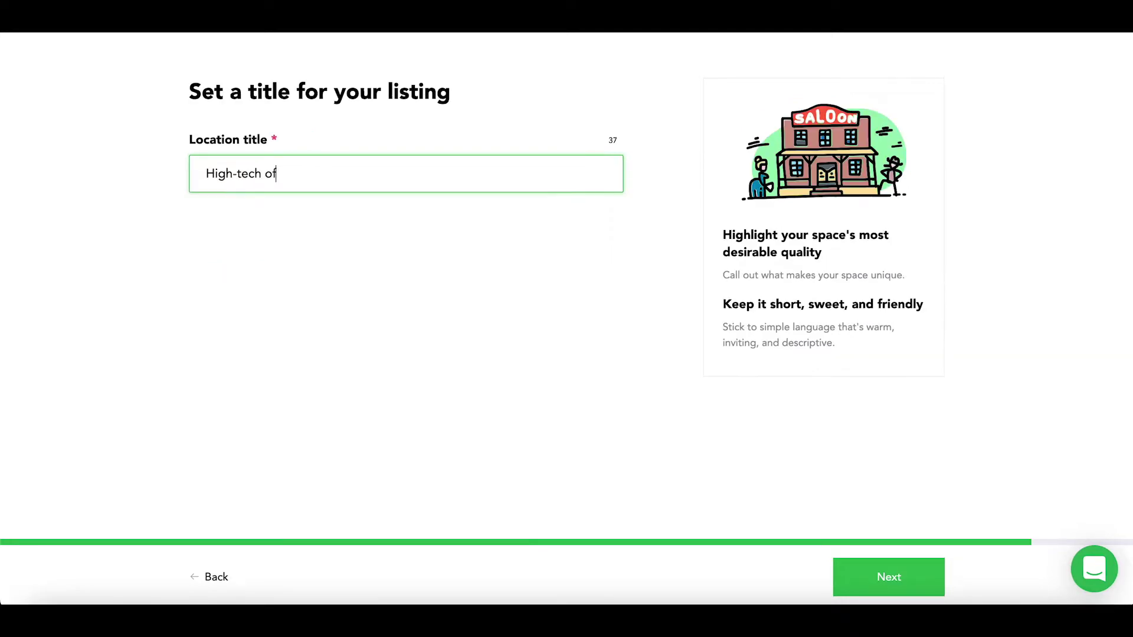
type("fice in Santa Monica")
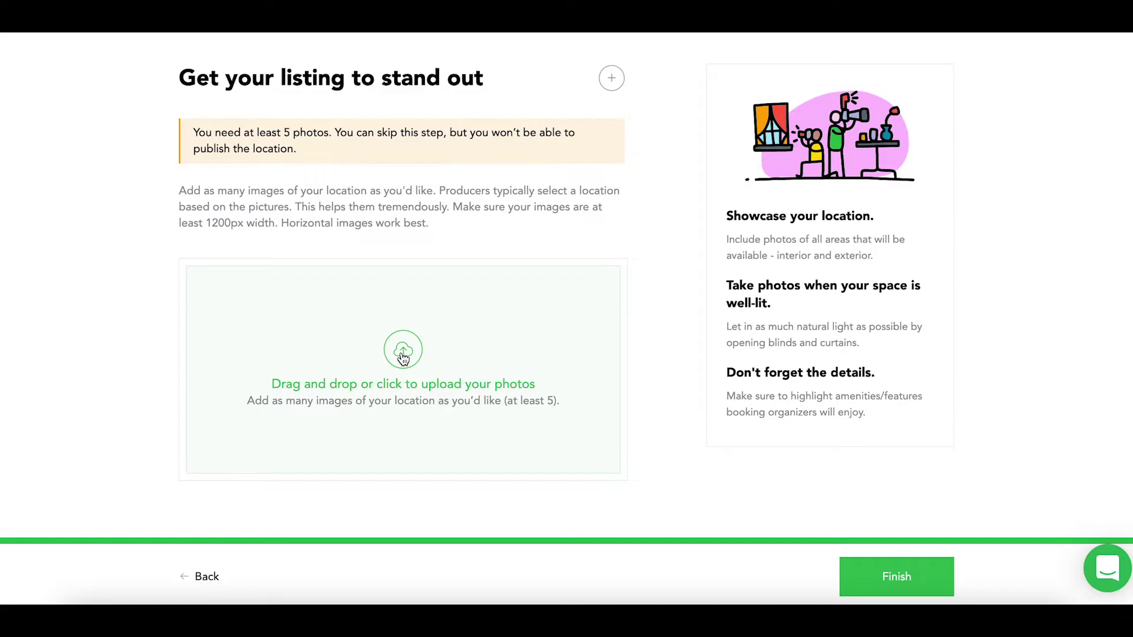
Upload all nine photos from the folder to the listing
left_click(404, 354)
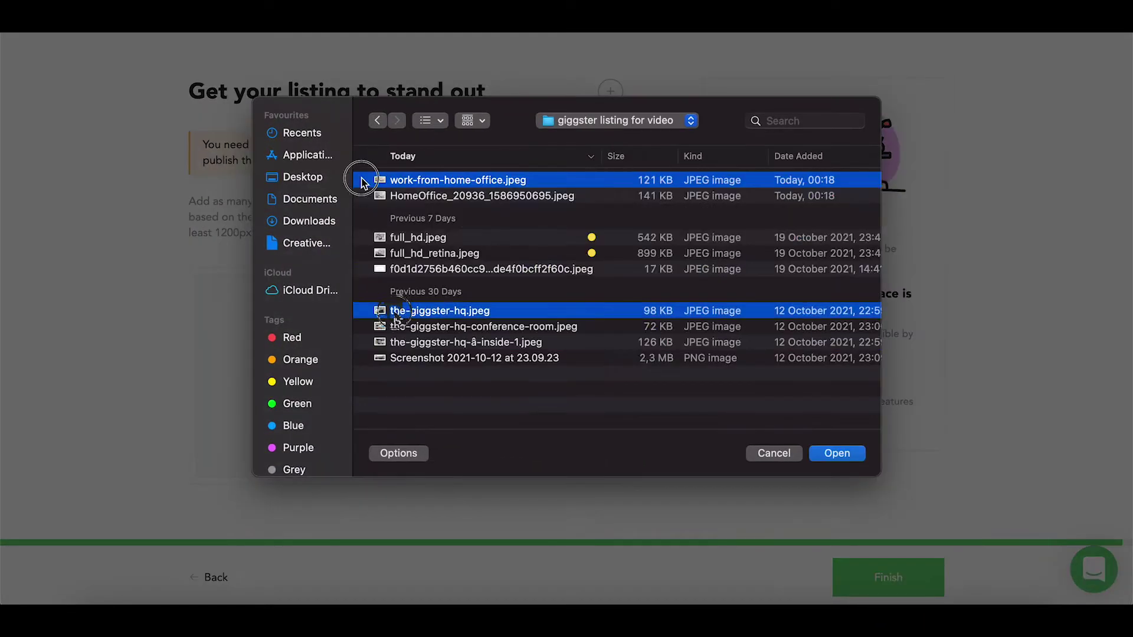
left_click(397, 358, "shift")
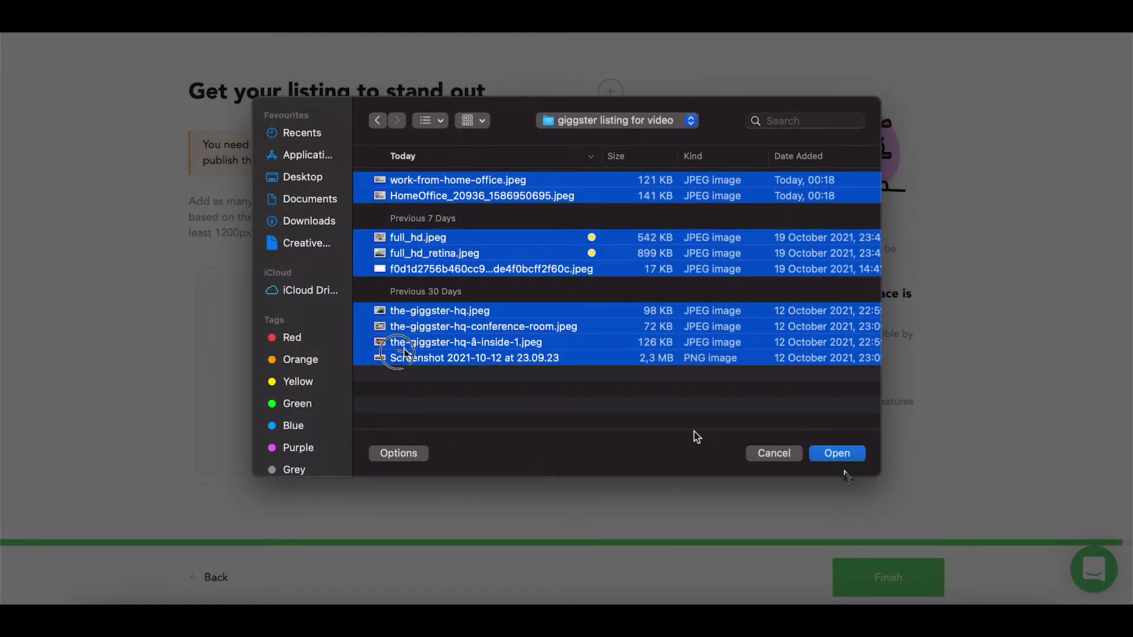
left_click(847, 456)
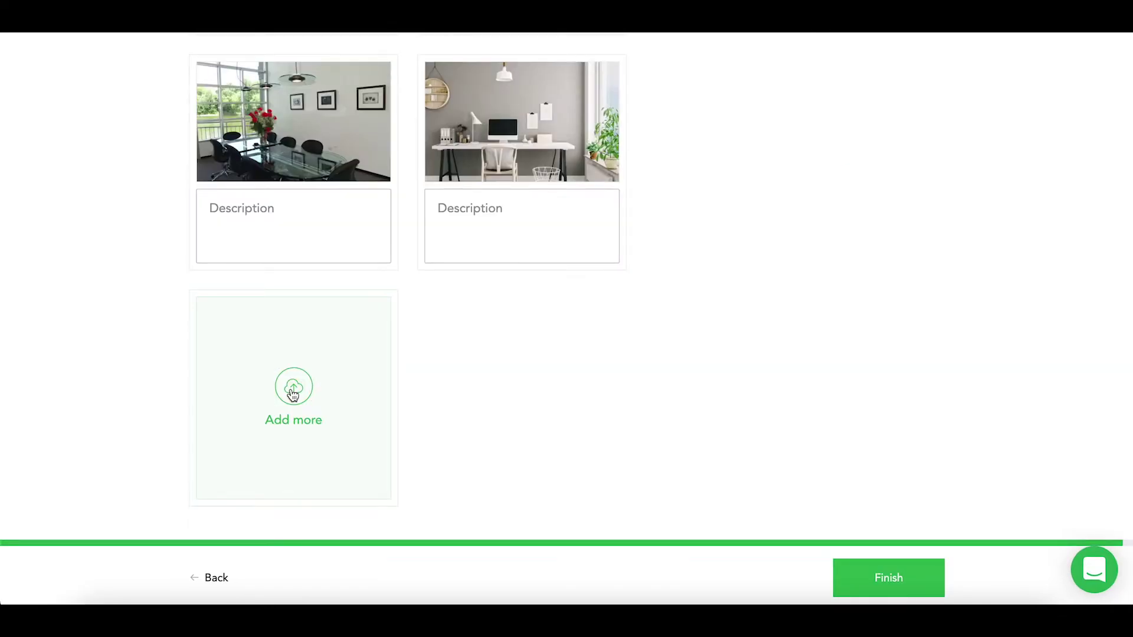
Add full_hd.jpeg as an extra listing photo
left_click(293, 393)
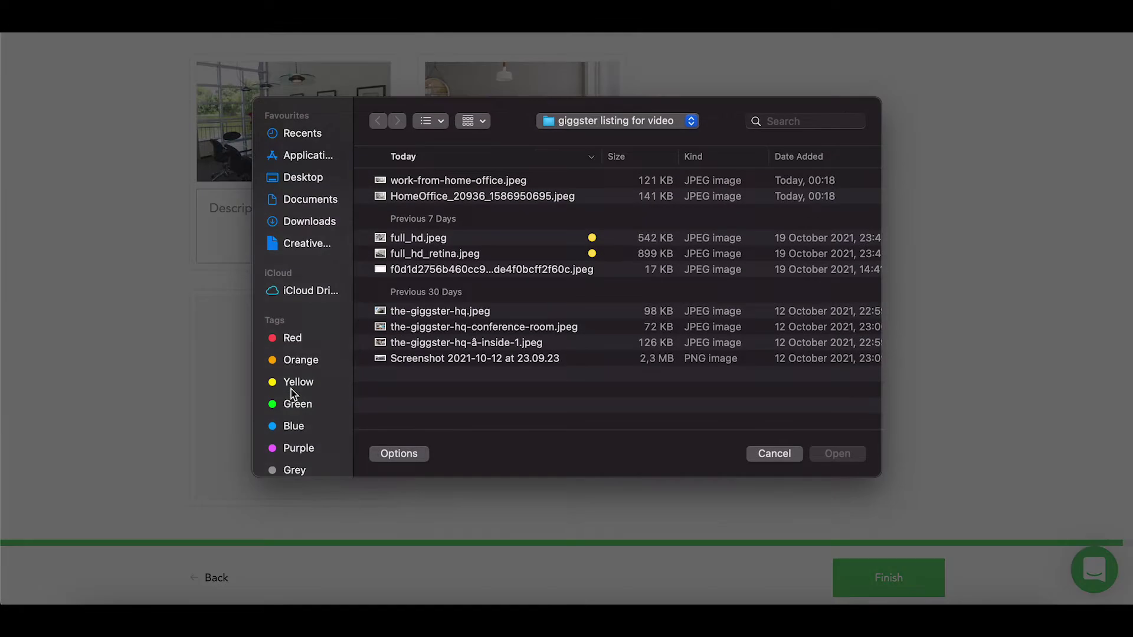
left_click(495, 243)
left_click(812, 456)
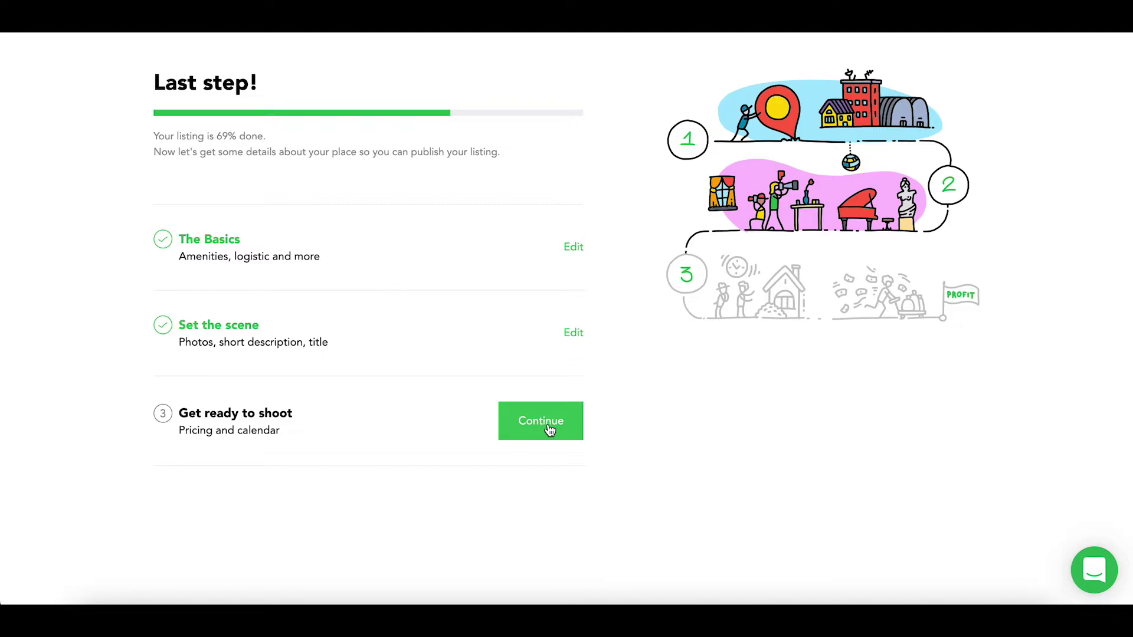
Set crew rules No smoking, No pets and a custom 'No parking in the driveway'
left_click(540, 422)
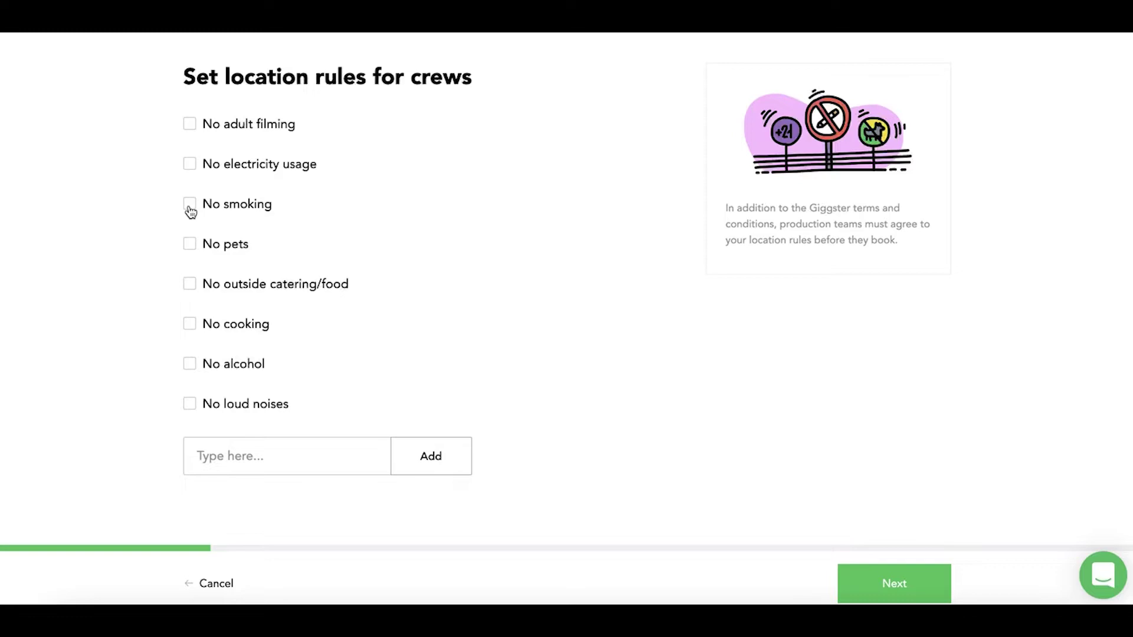
left_click(190, 207)
left_click(190, 246)
left_click(188, 452)
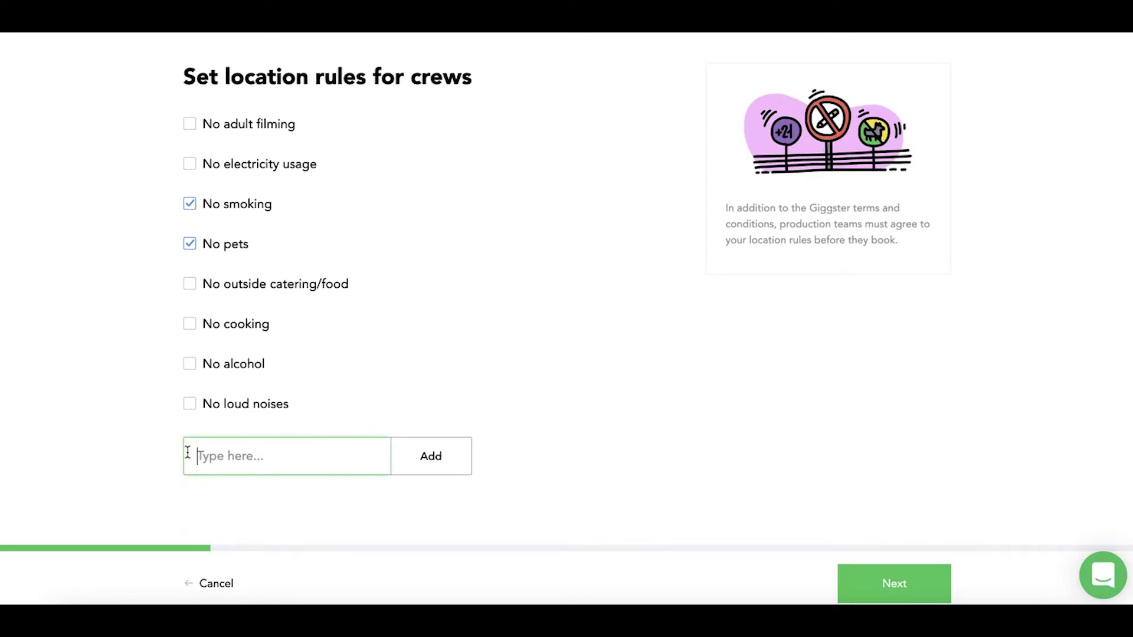
type("No parking in the dri")
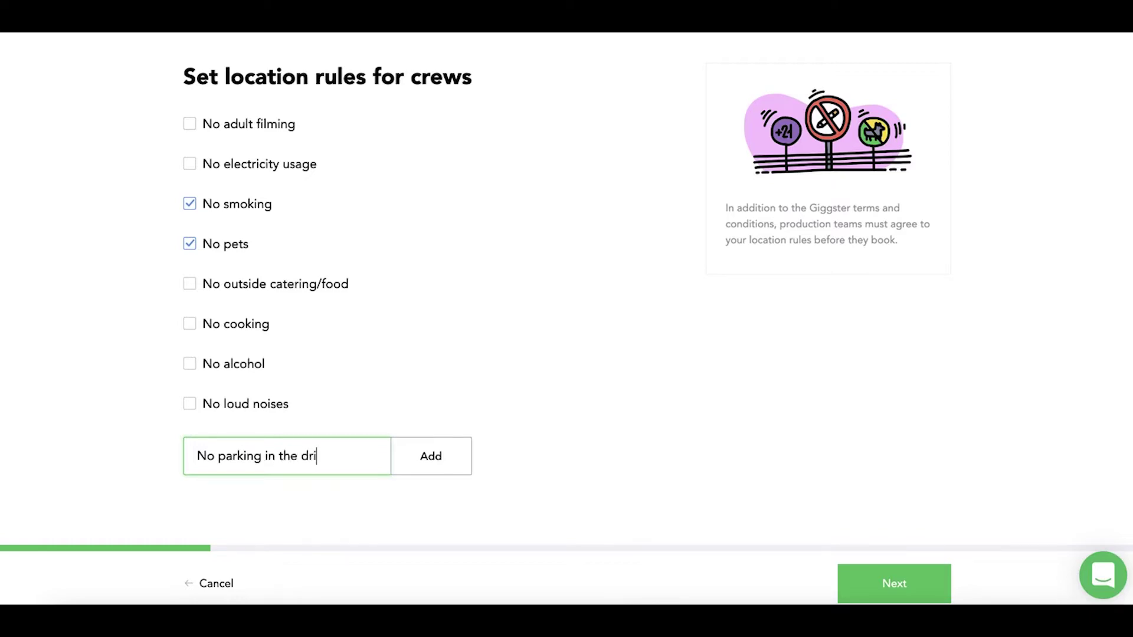
type("veway")
left_click(424, 466)
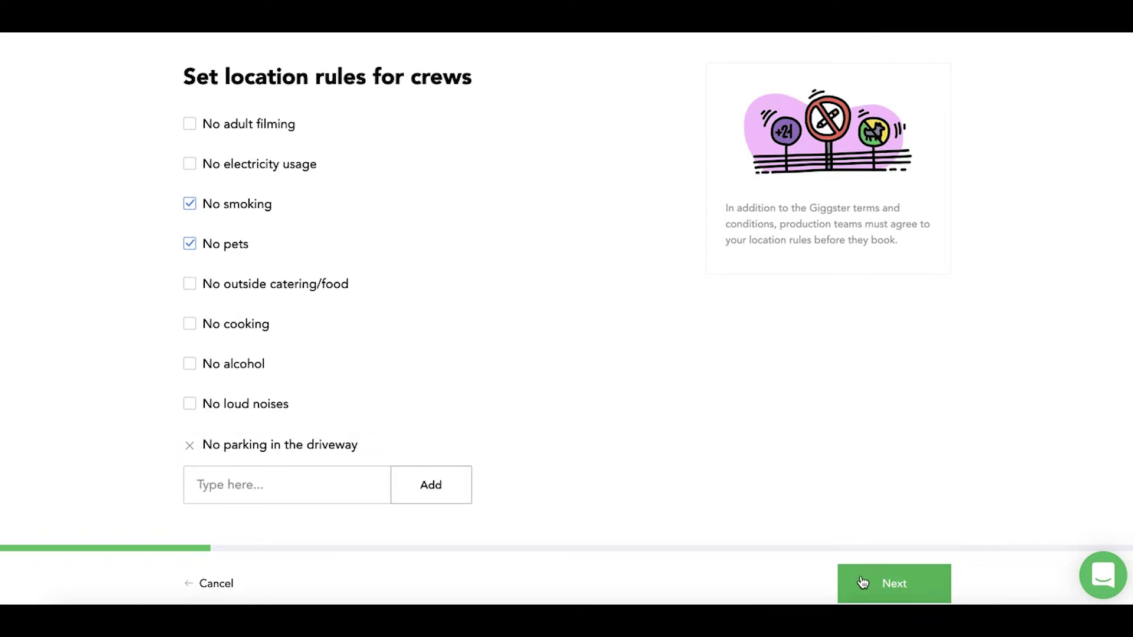
left_click(862, 582)
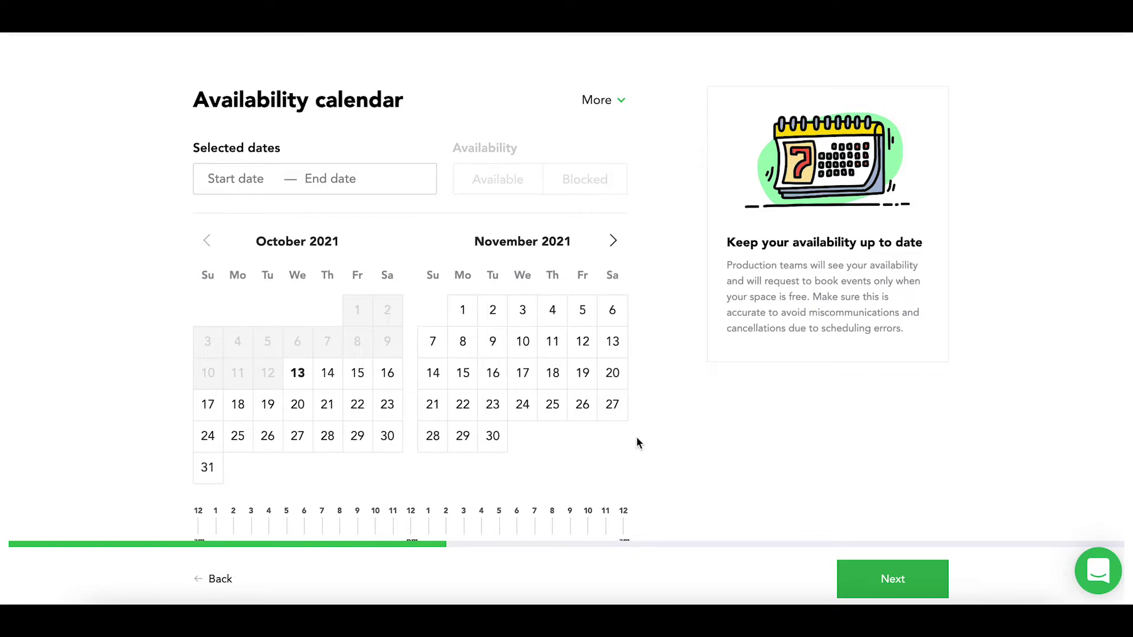
scroll(638, 442, "down", 1)
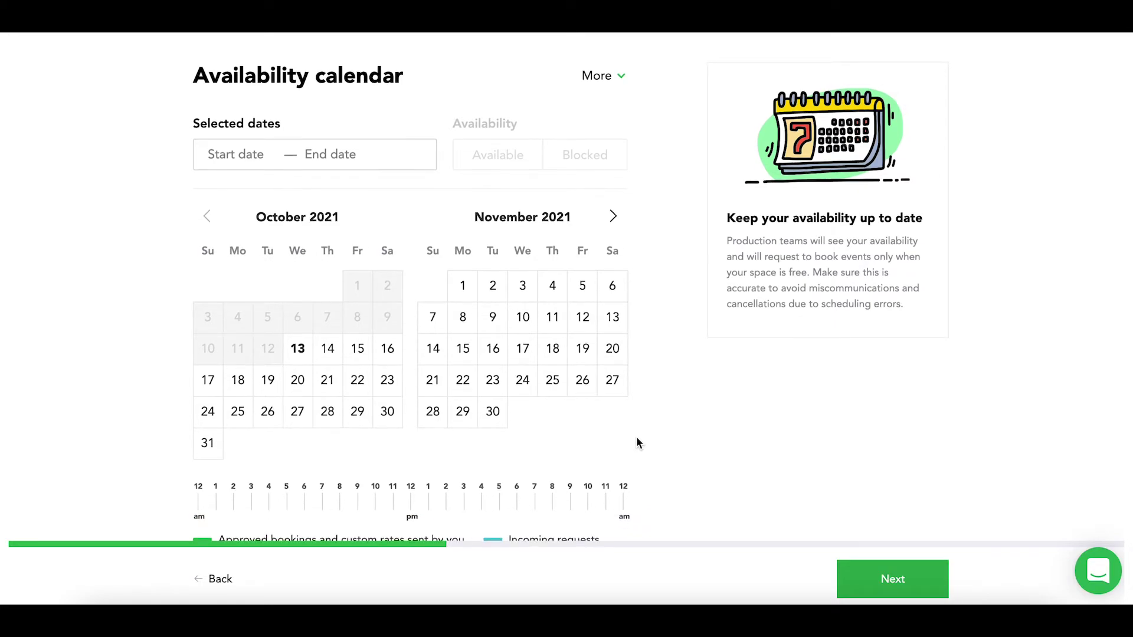
scroll(636, 437, "down", 1)
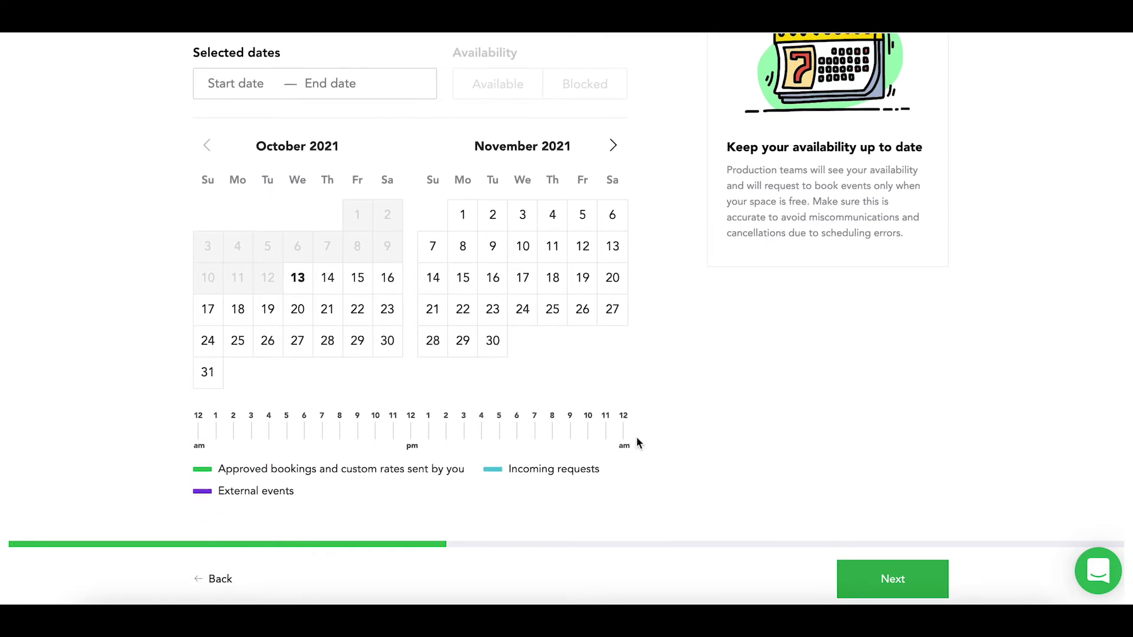
scroll(637, 440, "down", 1)
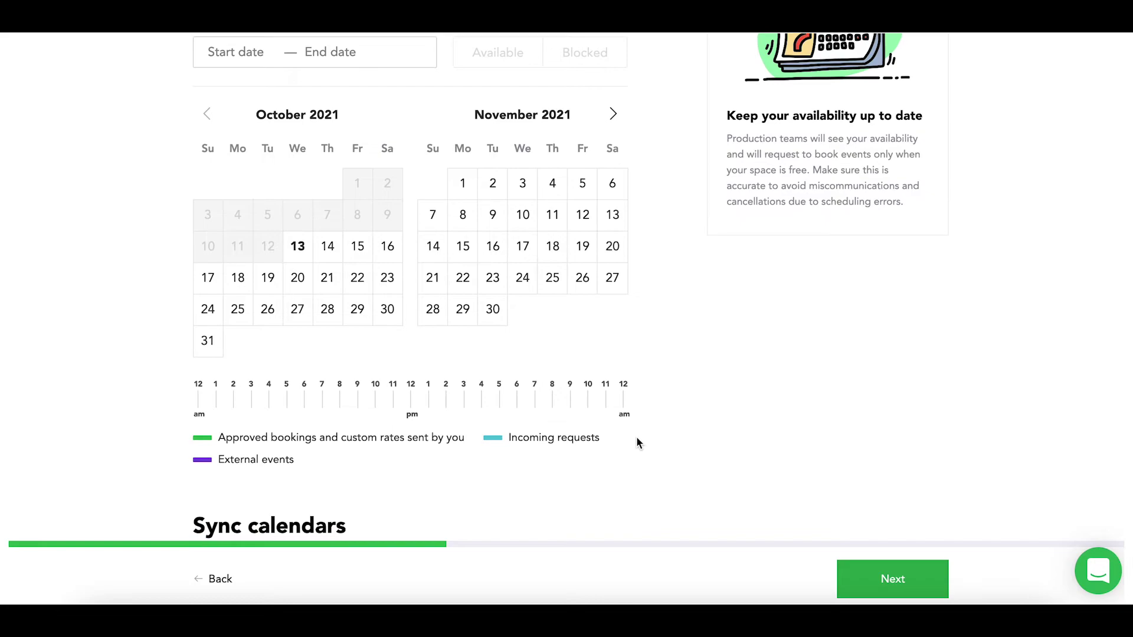
scroll(637, 442, "down", 1)
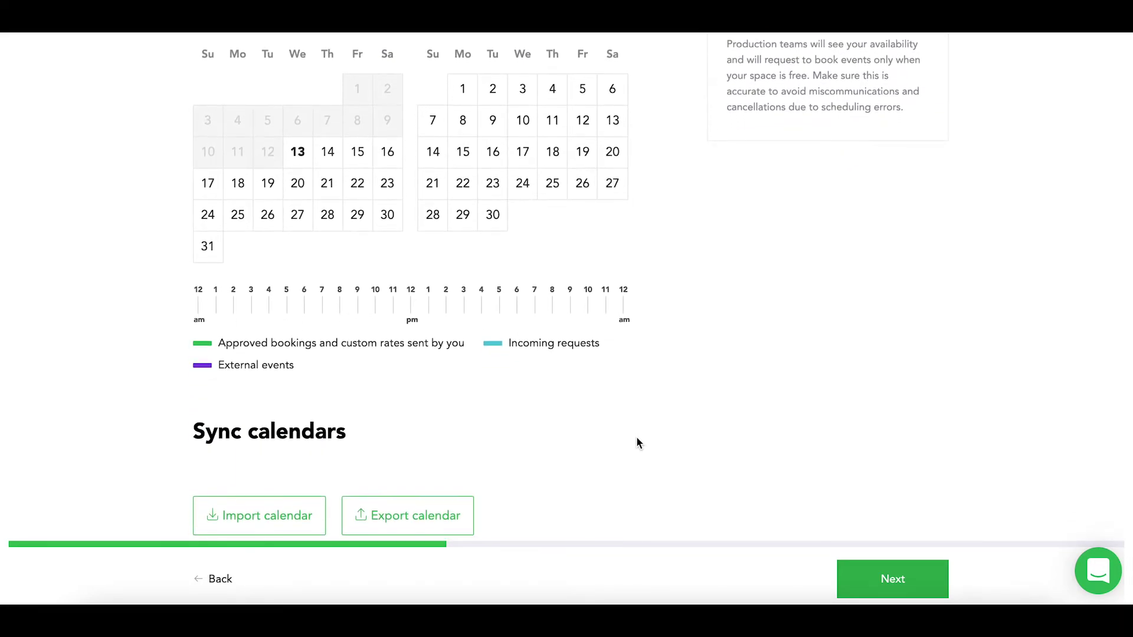
scroll(636, 441, "up", 1)
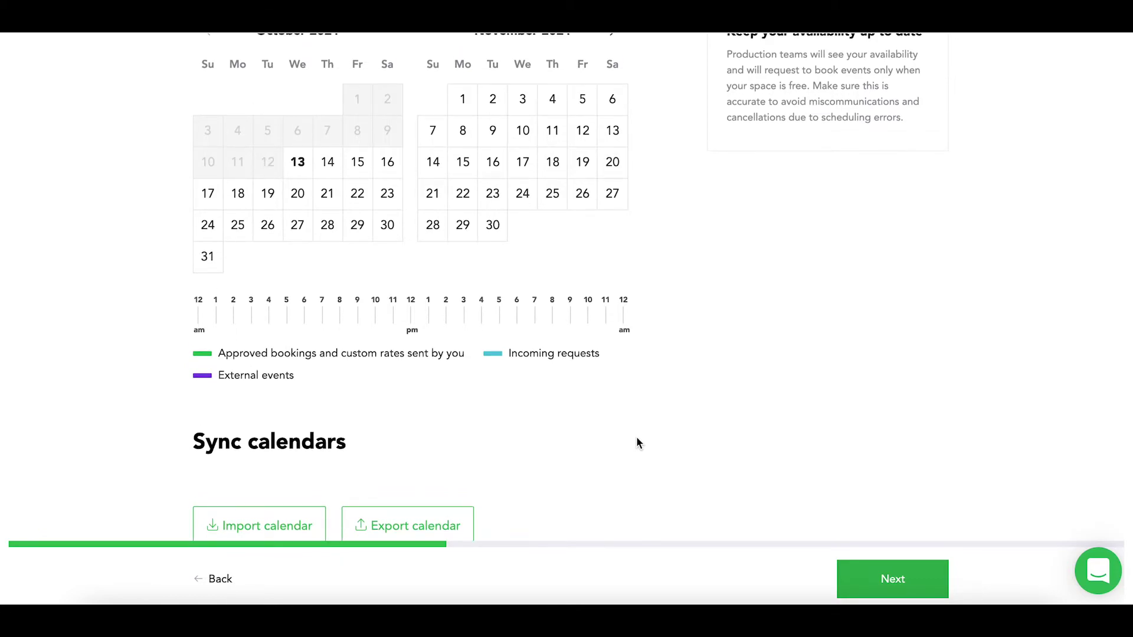
scroll(637, 440, "up", 3)
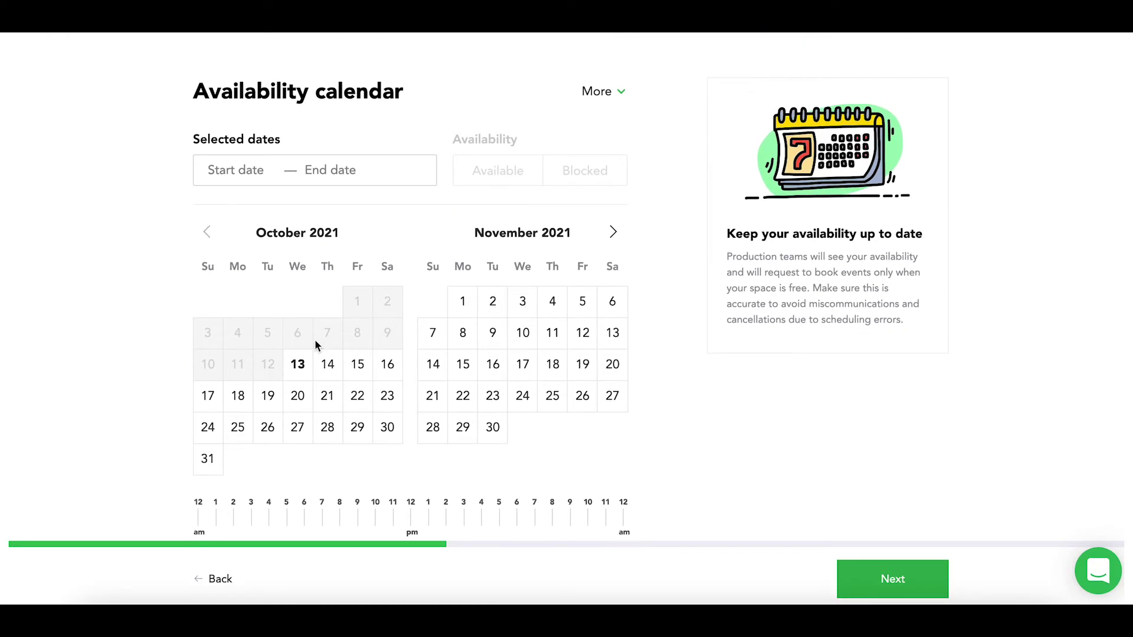
Block October 13–15 on the listing calendar
left_click(304, 366)
left_click_drag(307, 369, 359, 371)
left_click(585, 170)
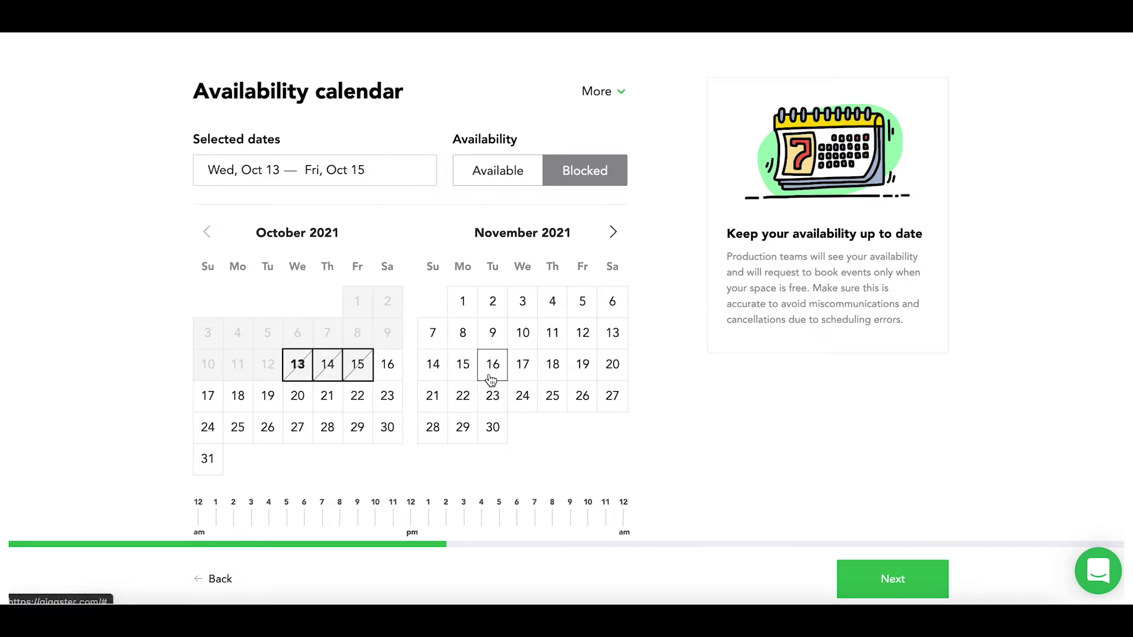
Return October 13–15 to Available and move on to pricing
left_click_drag(299, 365, 358, 366)
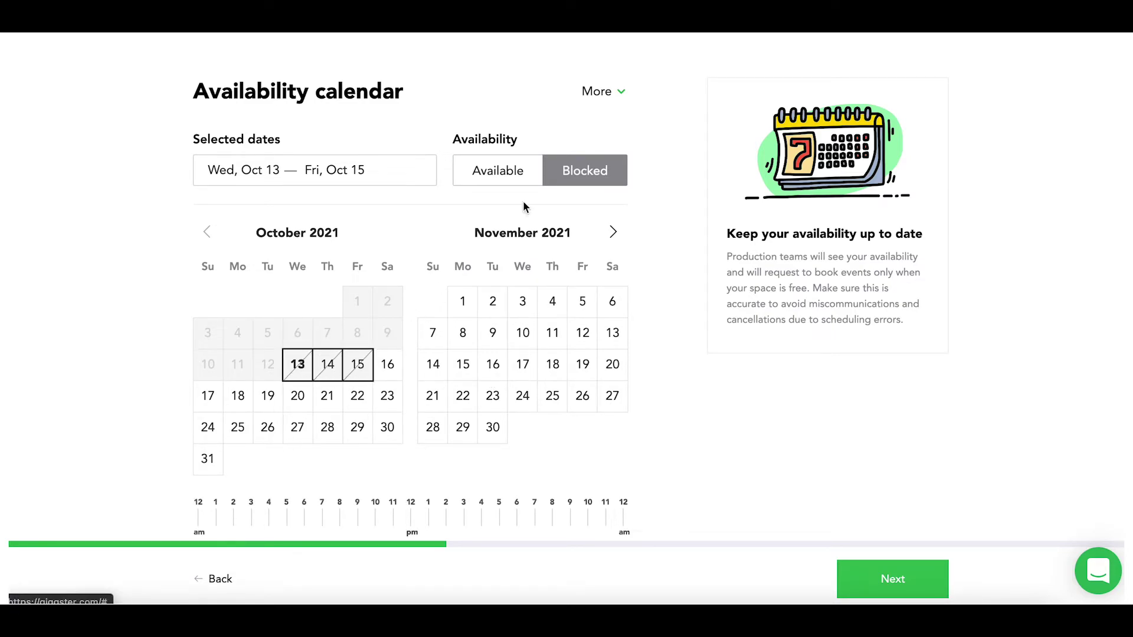
left_click(518, 174)
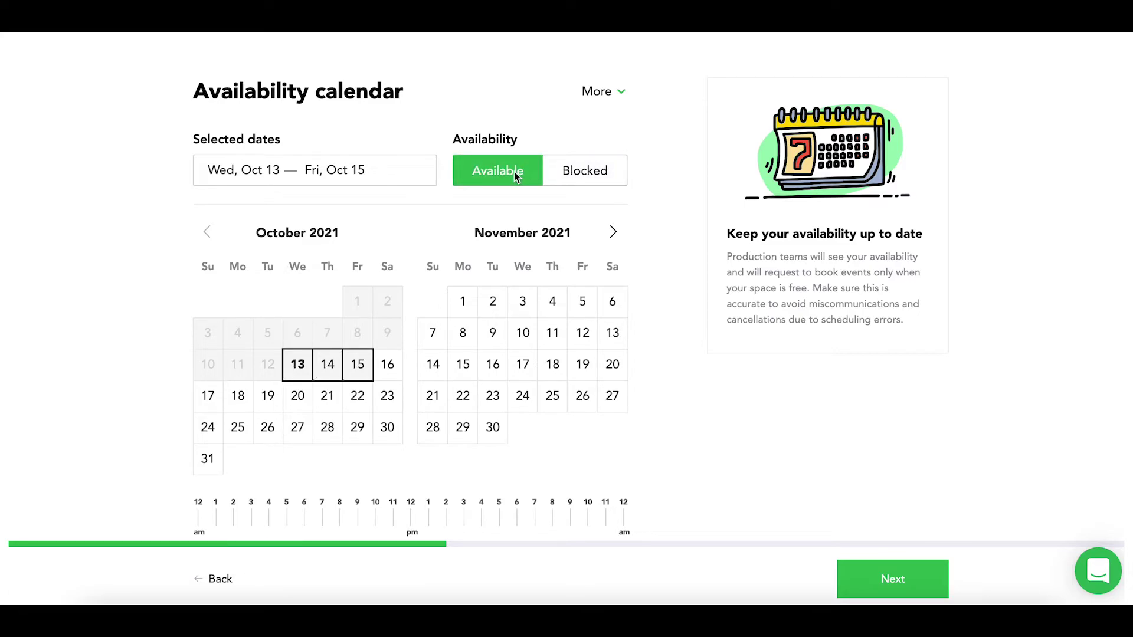
scroll(506, 179, "down", 3)
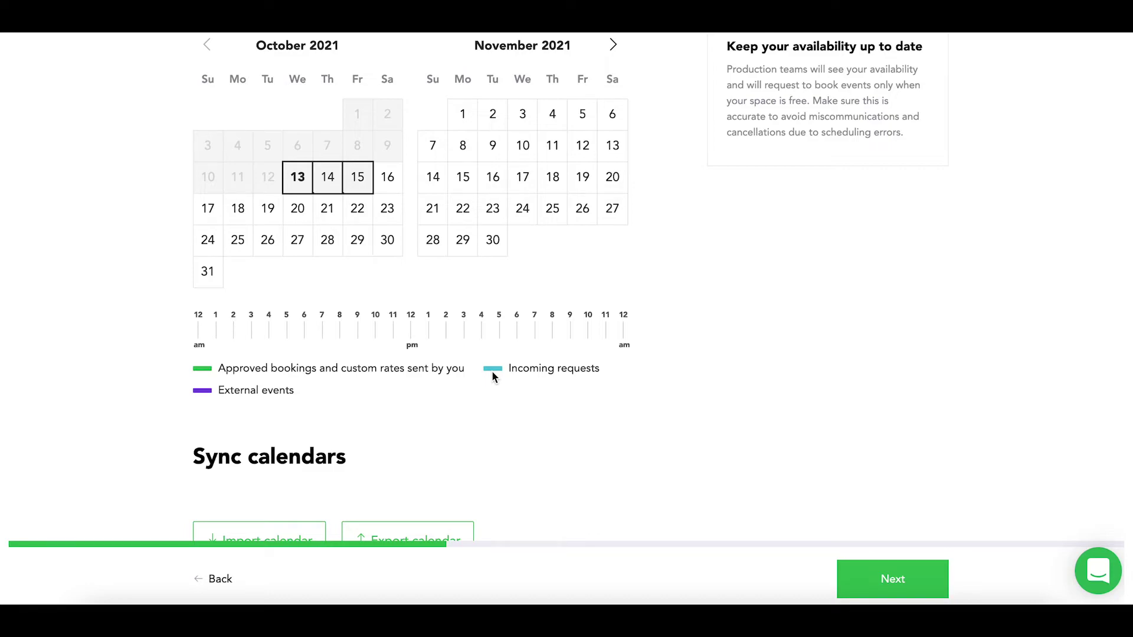
left_click(212, 397)
scroll(212, 395, "down", 2)
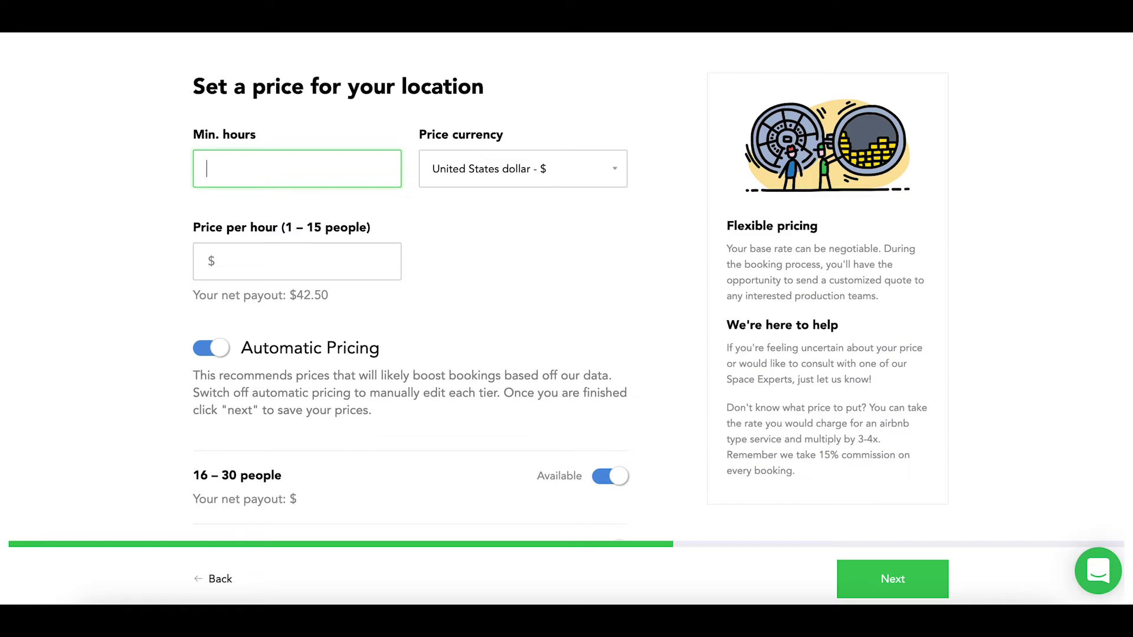
Set a 4-hour minimum, keep USD, and price 1–15 people at $50/hour
type("4")
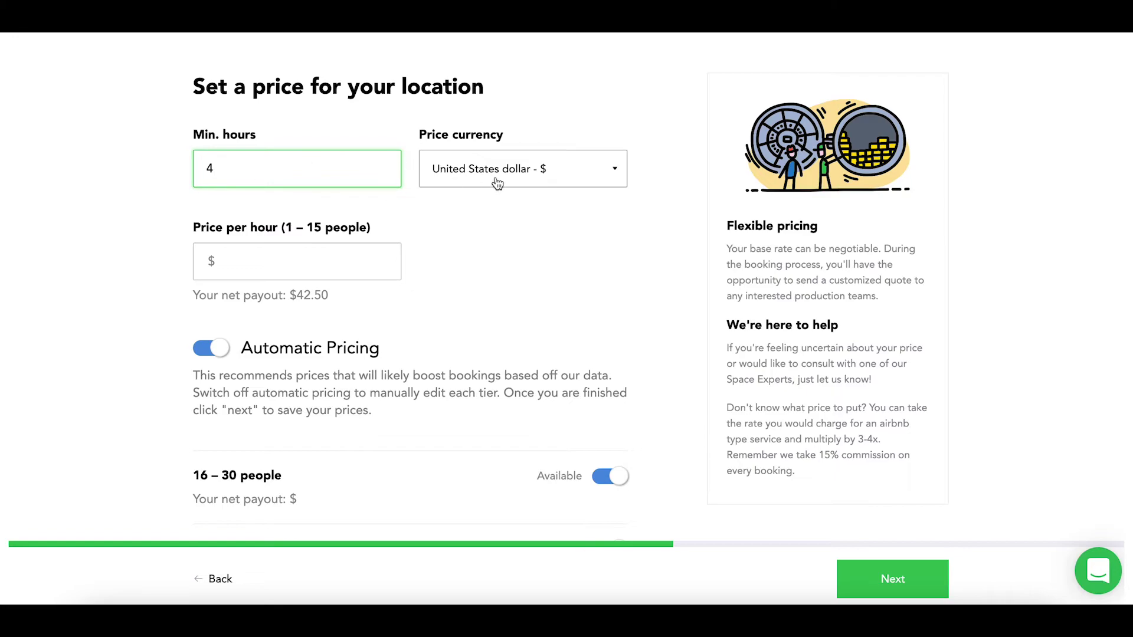
left_click(497, 178)
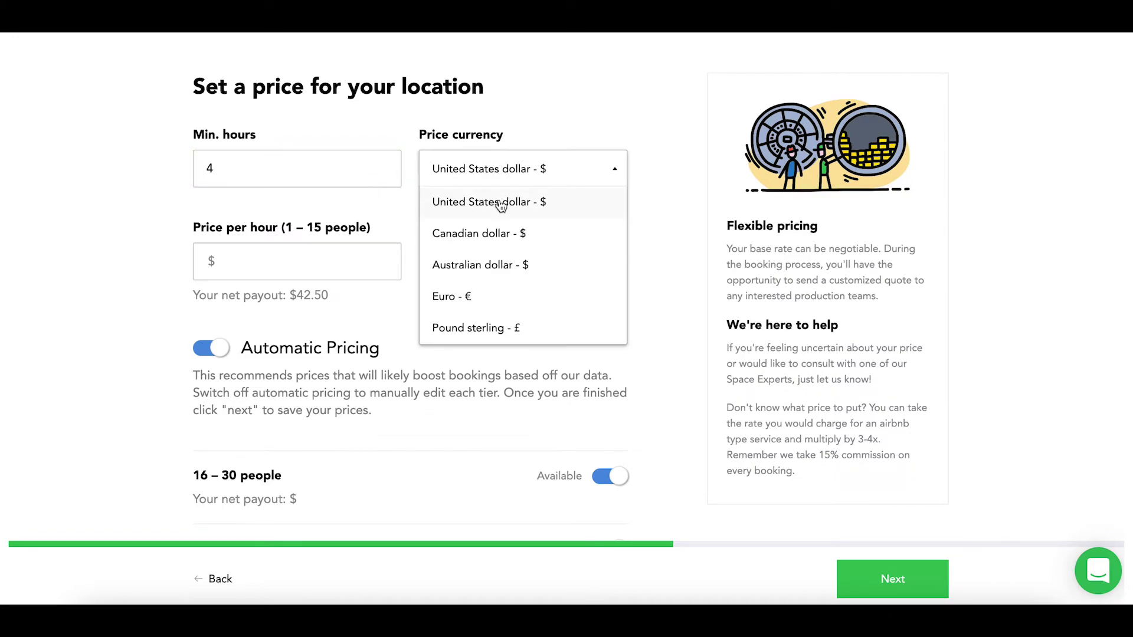
left_click(499, 203)
left_click(285, 271)
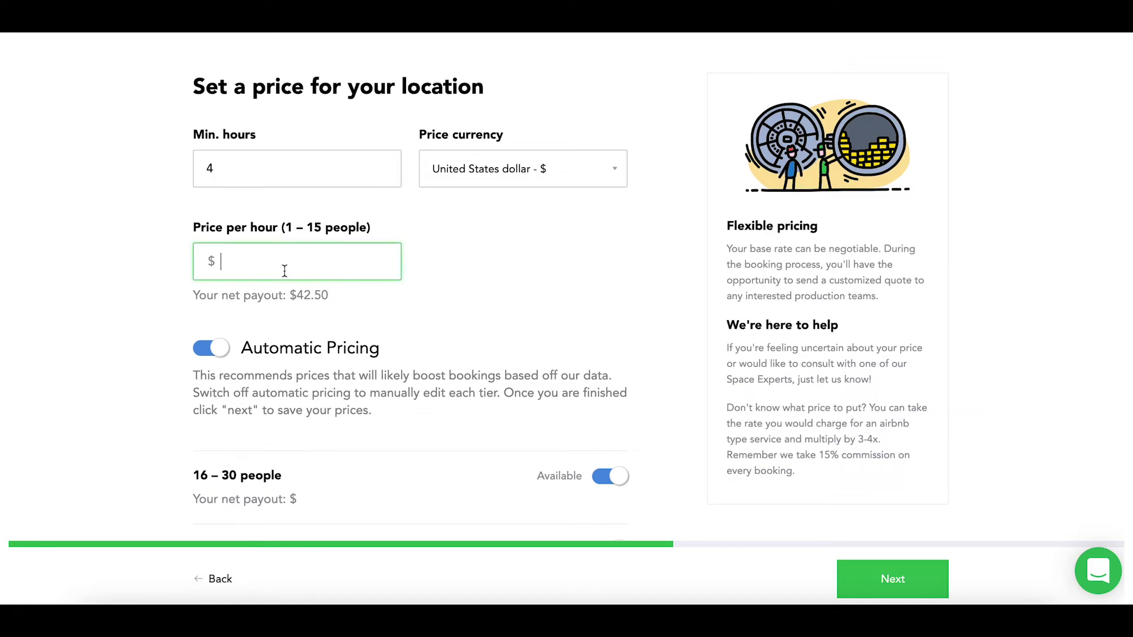
type("50")
Turn off Automatic Pricing, set $60 and $80 tiers, and make 46–60 and 60+ unavailable
scroll(355, 367, "down", 3)
scroll(355, 367, "down", 3)
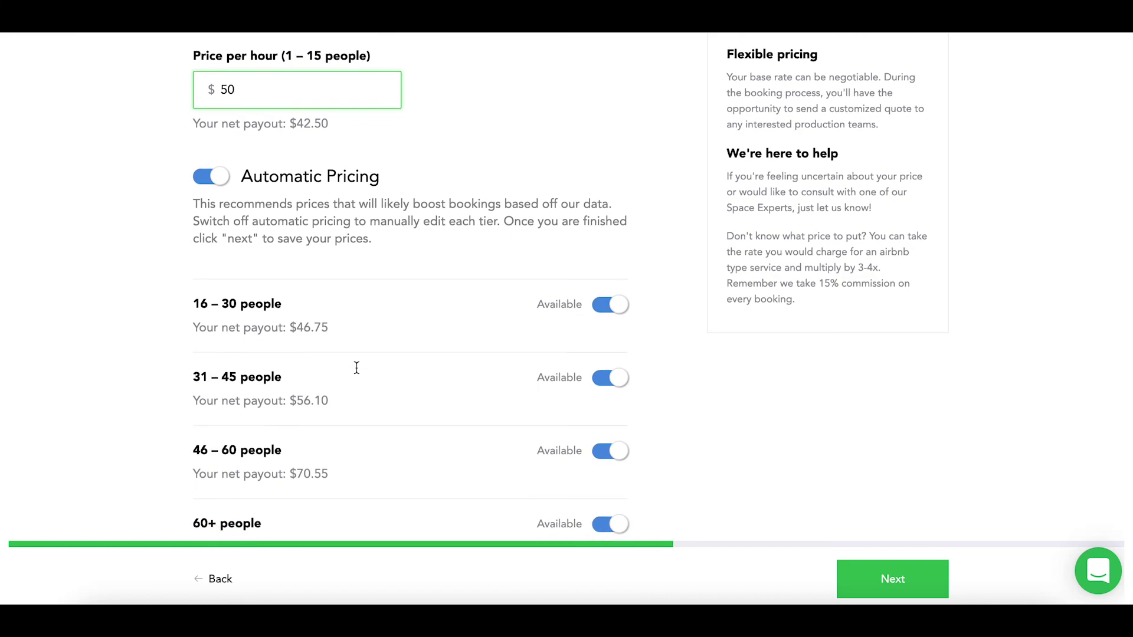
left_click(203, 119)
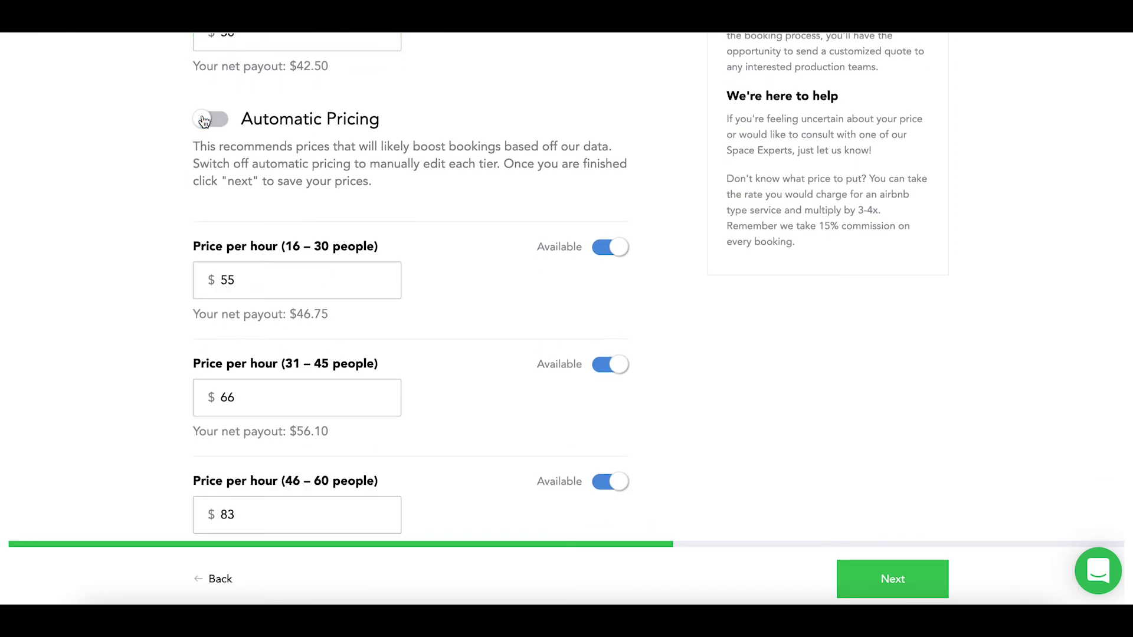
left_click(271, 281)
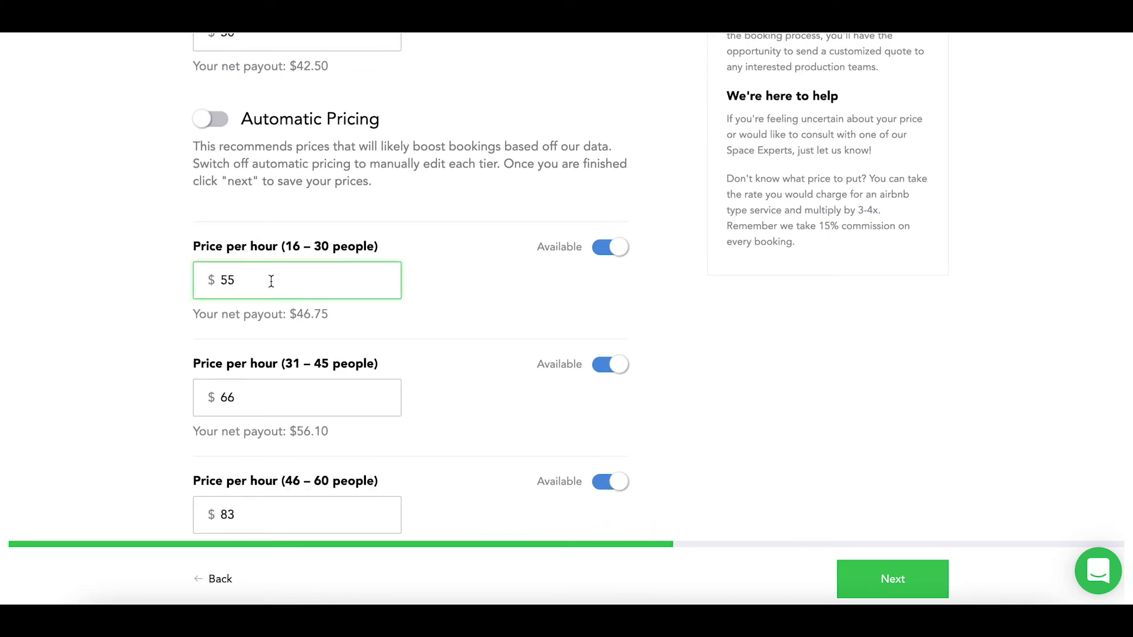
key("BackSpace")
key("BackSpace")
type("60")
left_click(278, 398)
key("BackSpace")
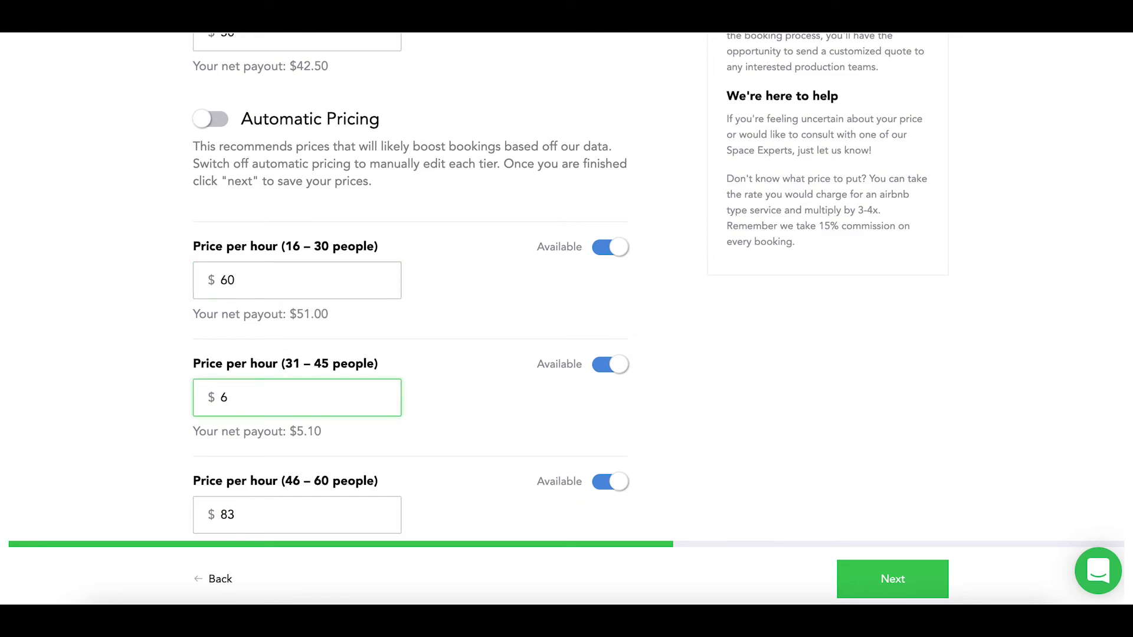
key("BackSpace")
type("80")
scroll(560, 284, "down", 4)
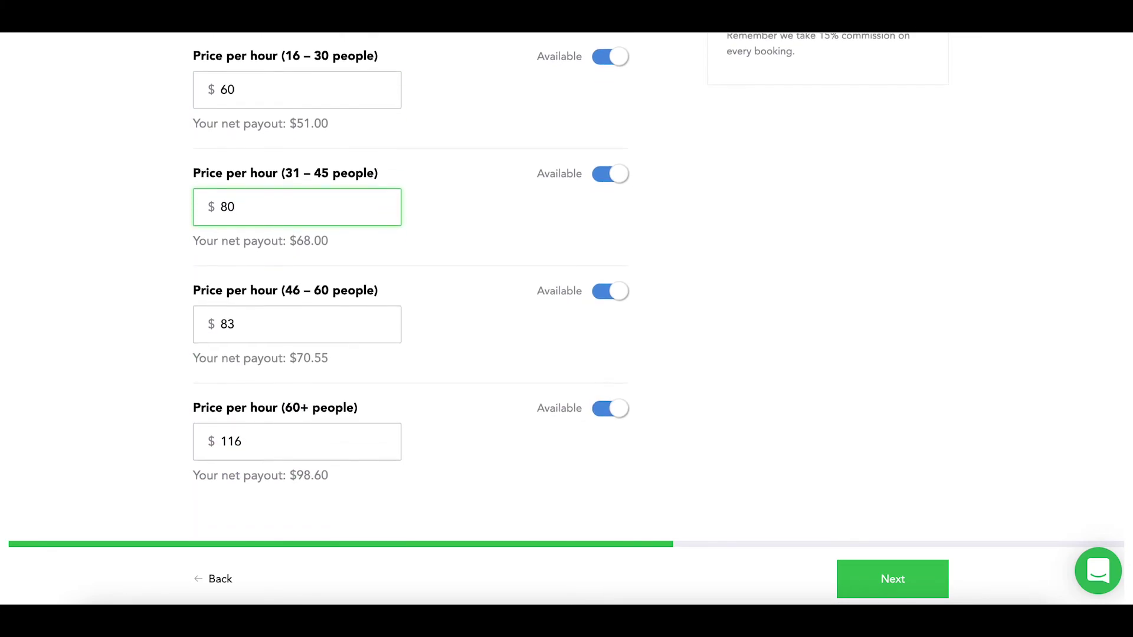
left_click(608, 273)
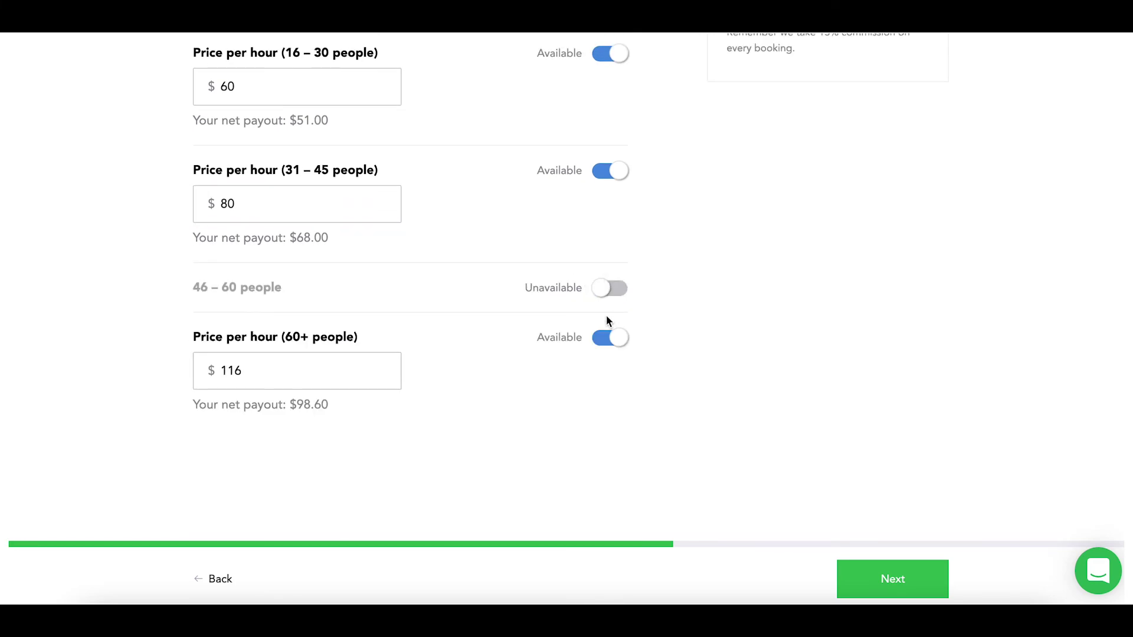
left_click(606, 337)
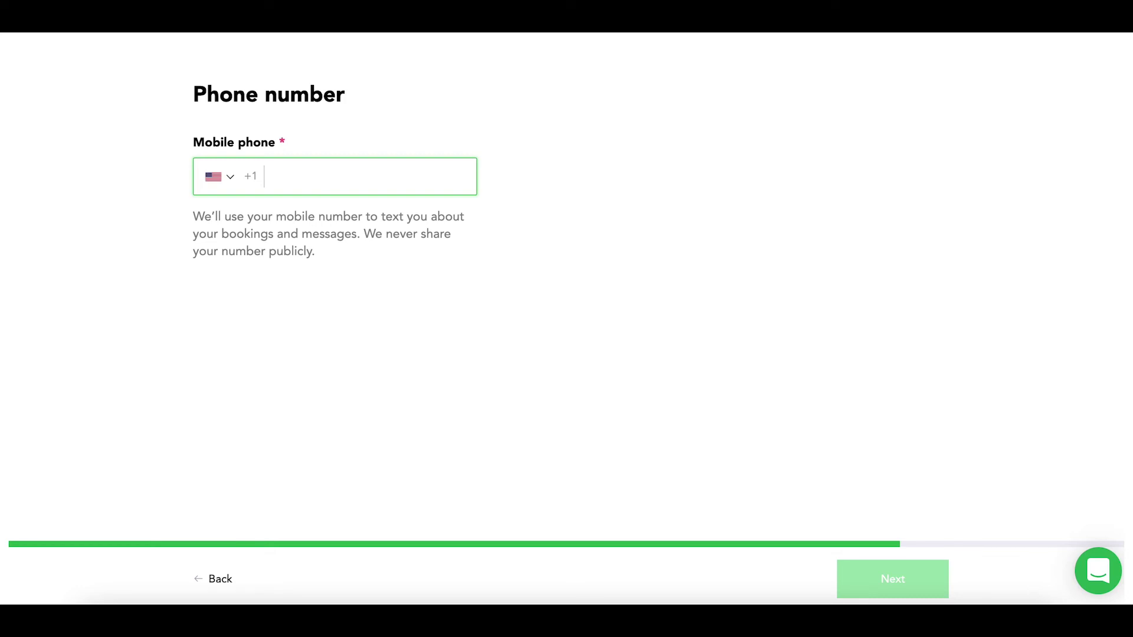
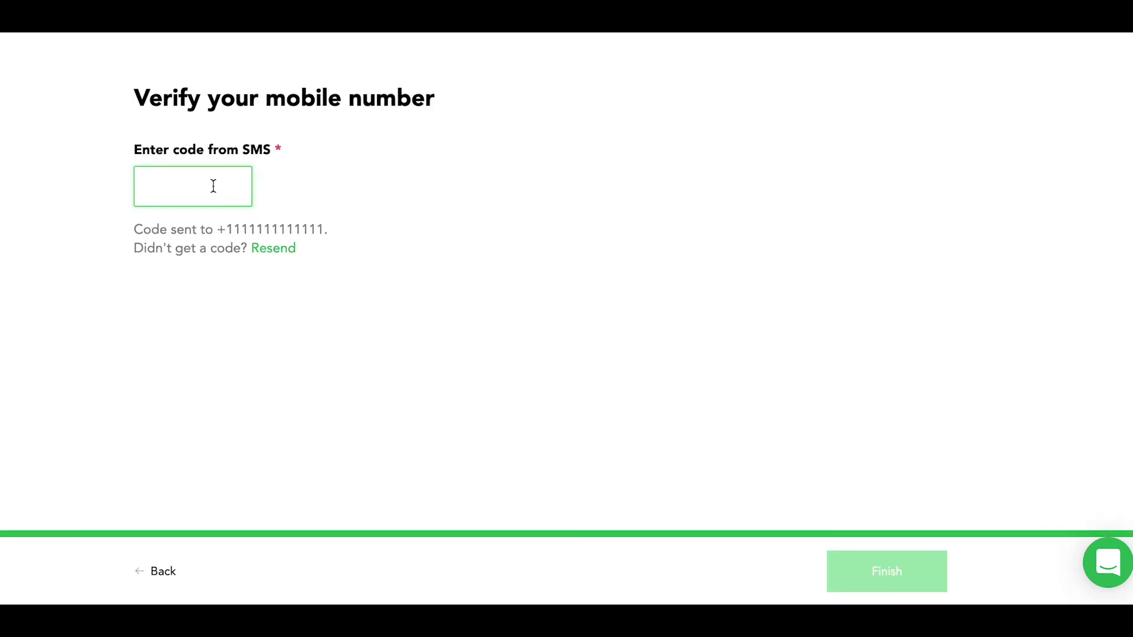
Enter the SMS verification code
type("1111")
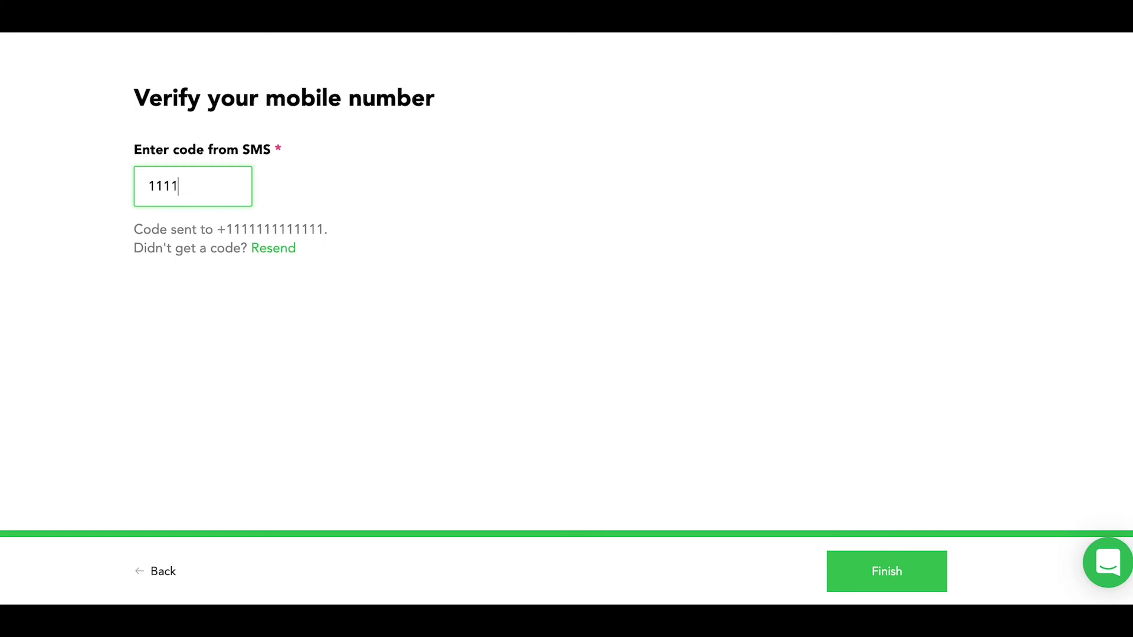
type("11")
Finish the phone verification to complete the listing
left_click(865, 575)
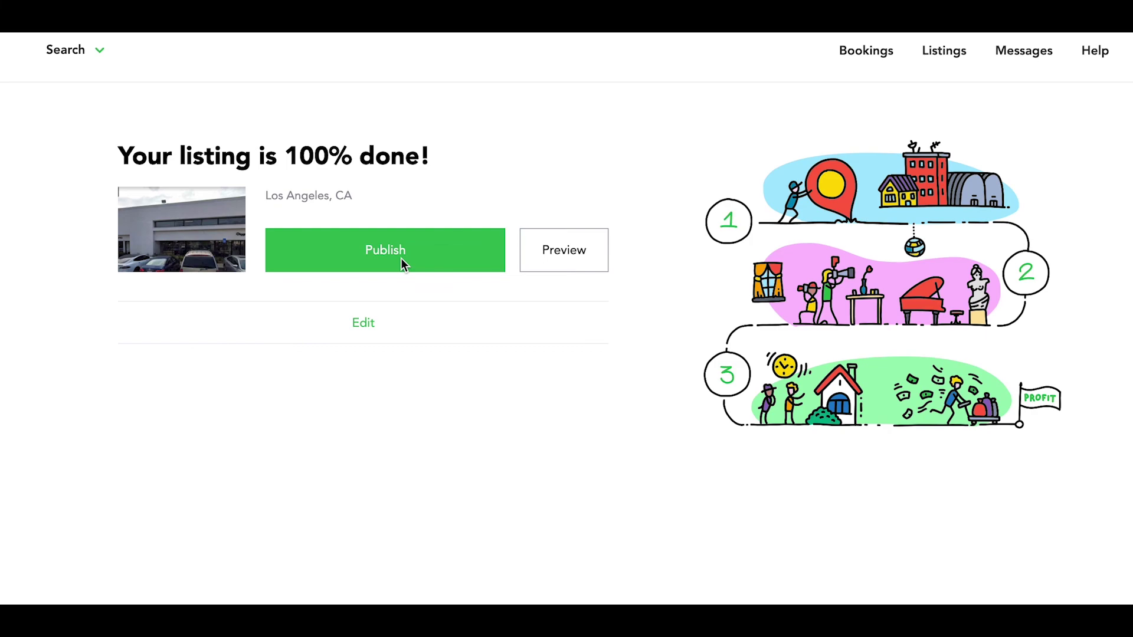
Publish the 100% complete listing for review
left_click(402, 260)
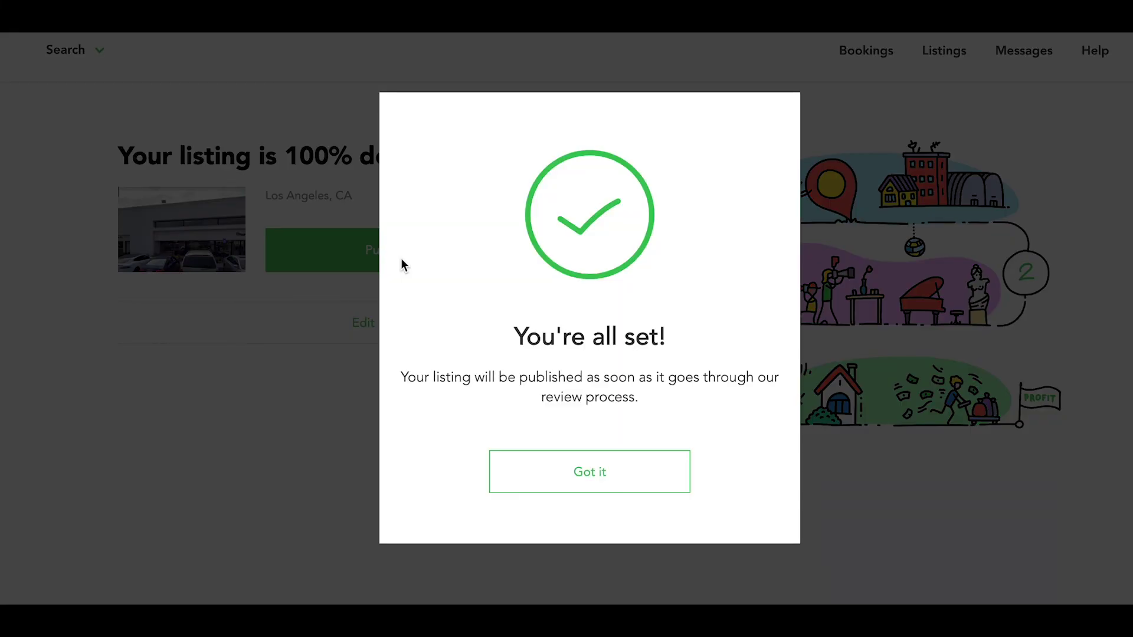